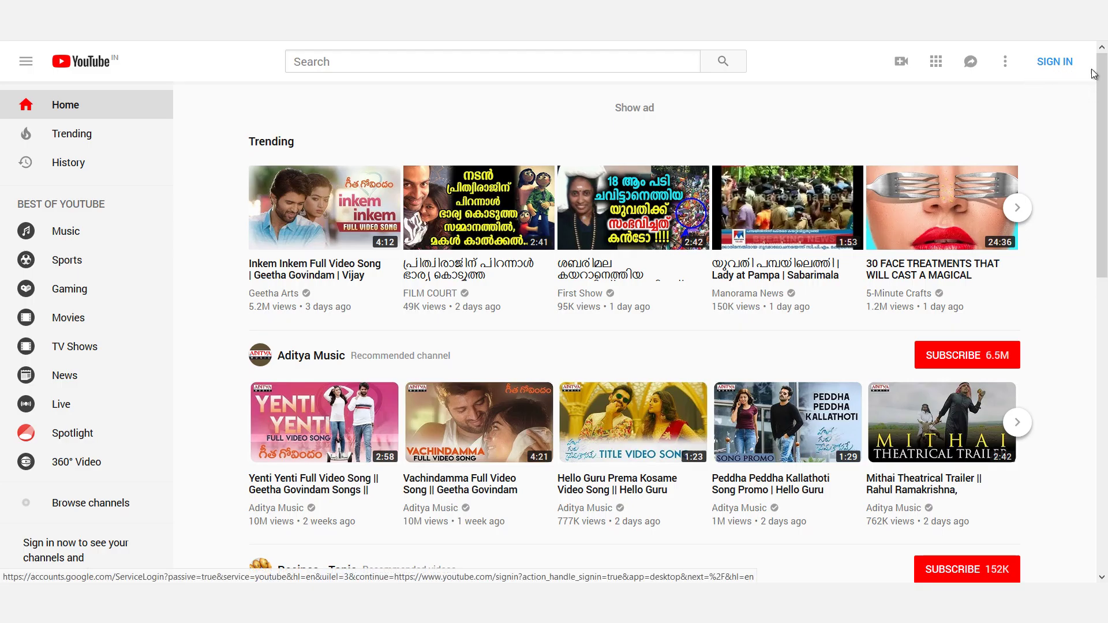
Sign in to YouTube with a different Google account's e-mail and password, finishing the security prompt
left_click(1063, 68)
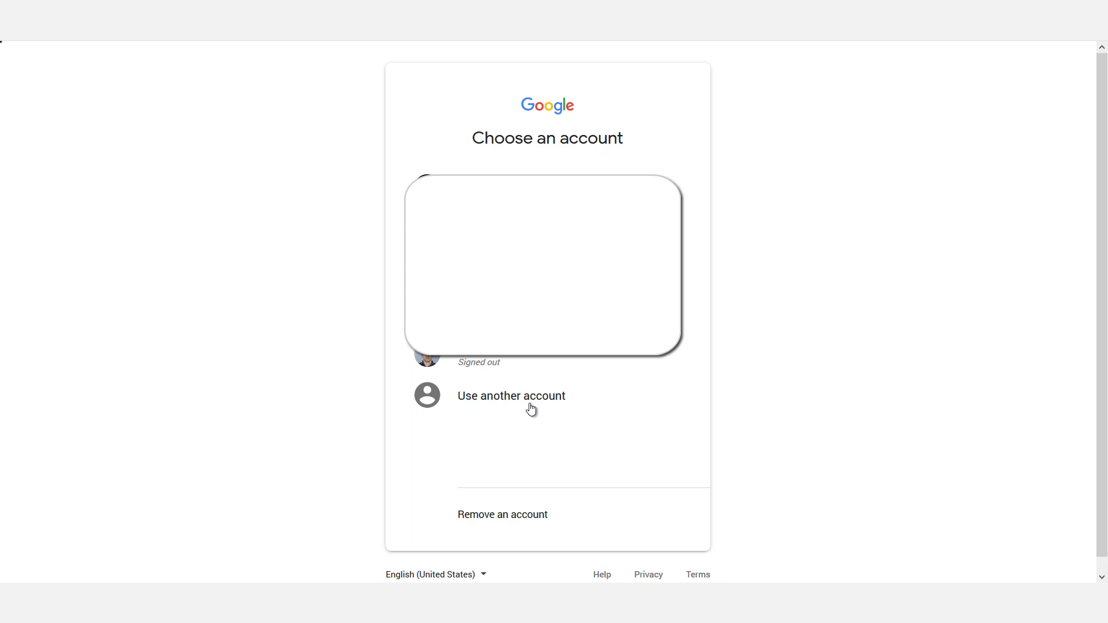
left_click(527, 410)
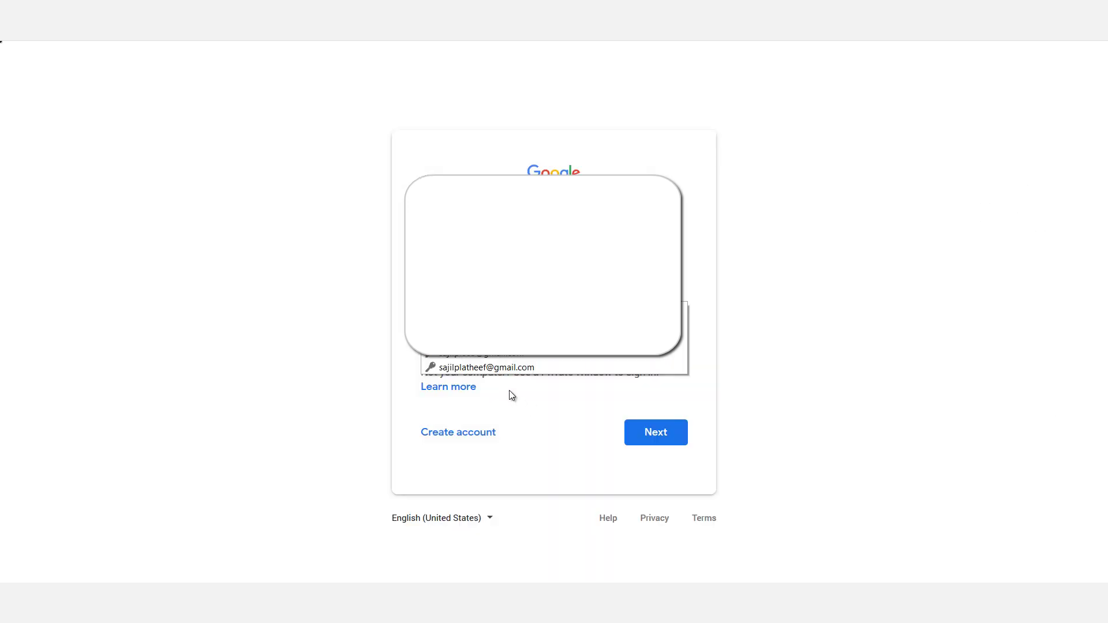
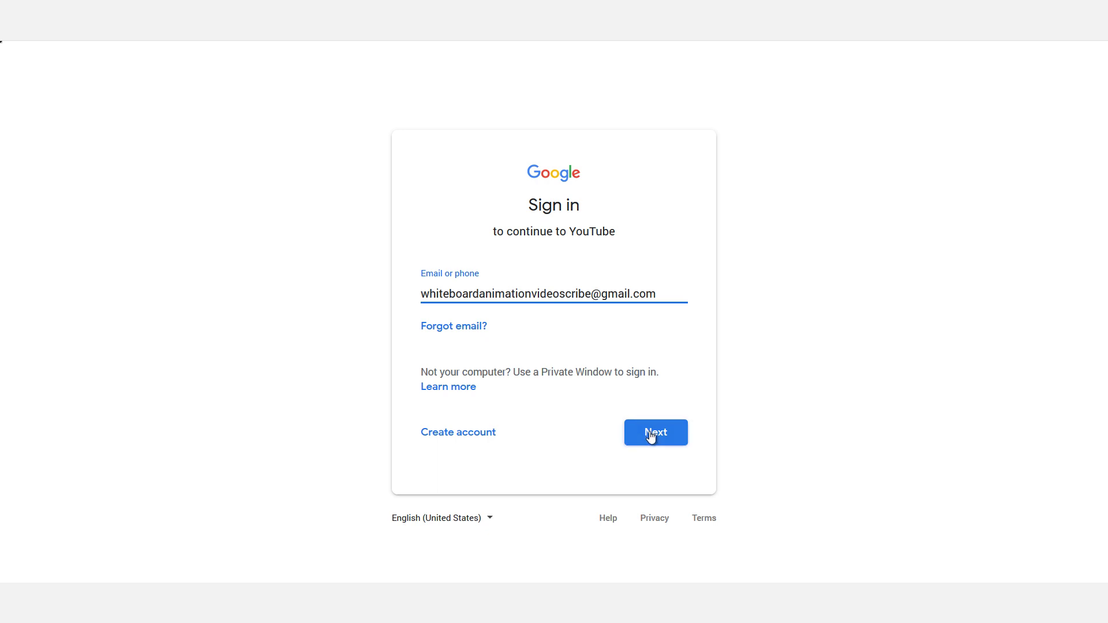
left_click(650, 434)
type("•••")
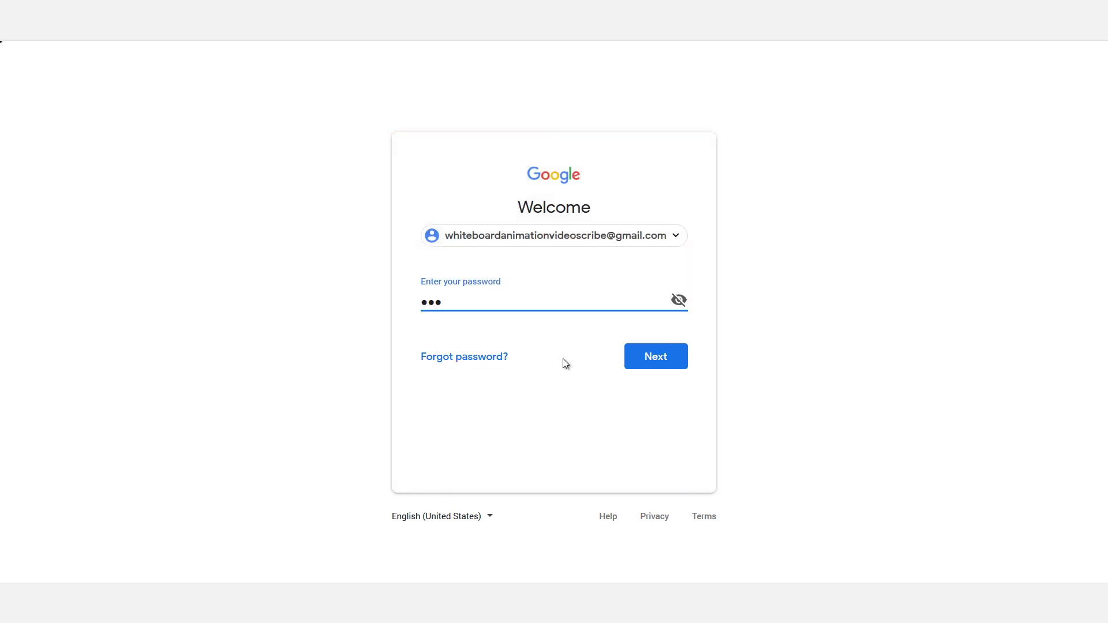
type("•••••")
key("Return")
left_click(652, 492)
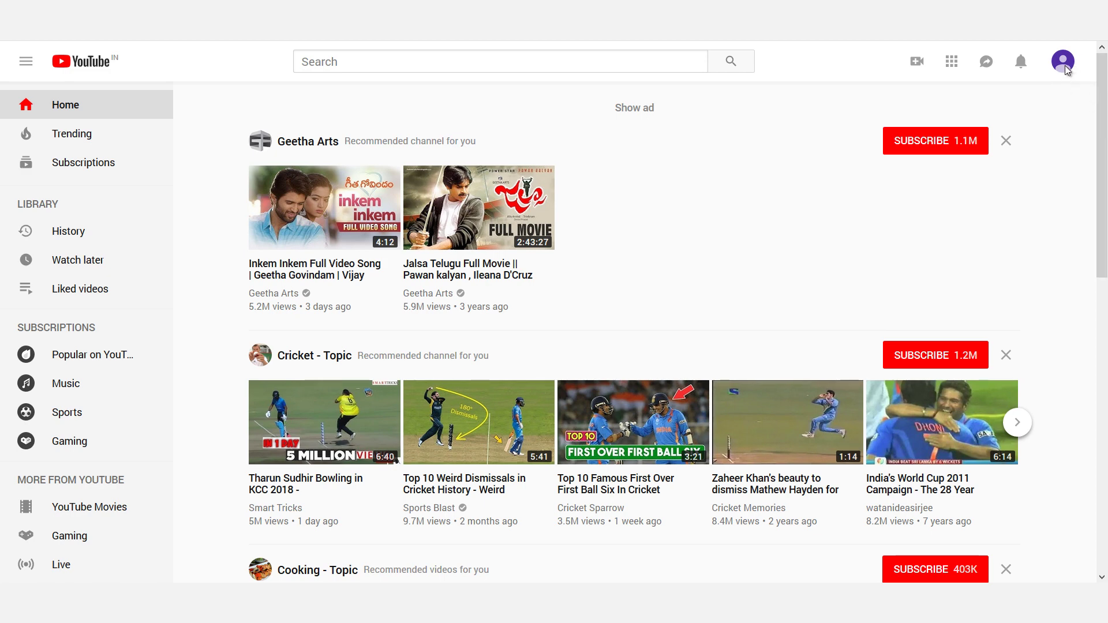
Start a channel from My channel, entering first name 'whiteboard' and last name 'animation'
left_click(1065, 68)
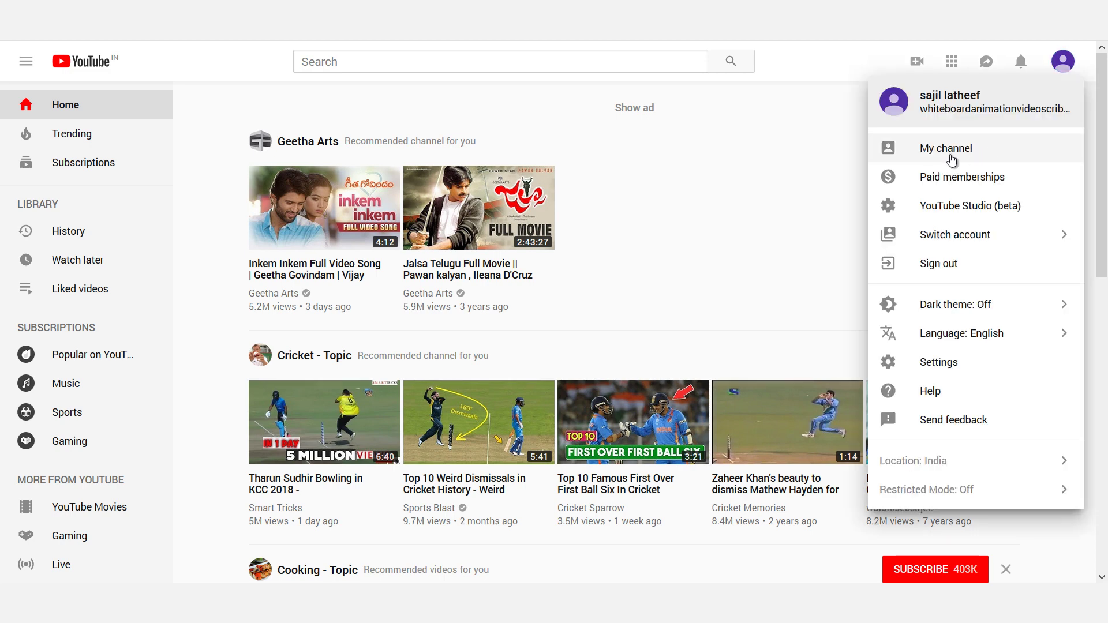
left_click(952, 155)
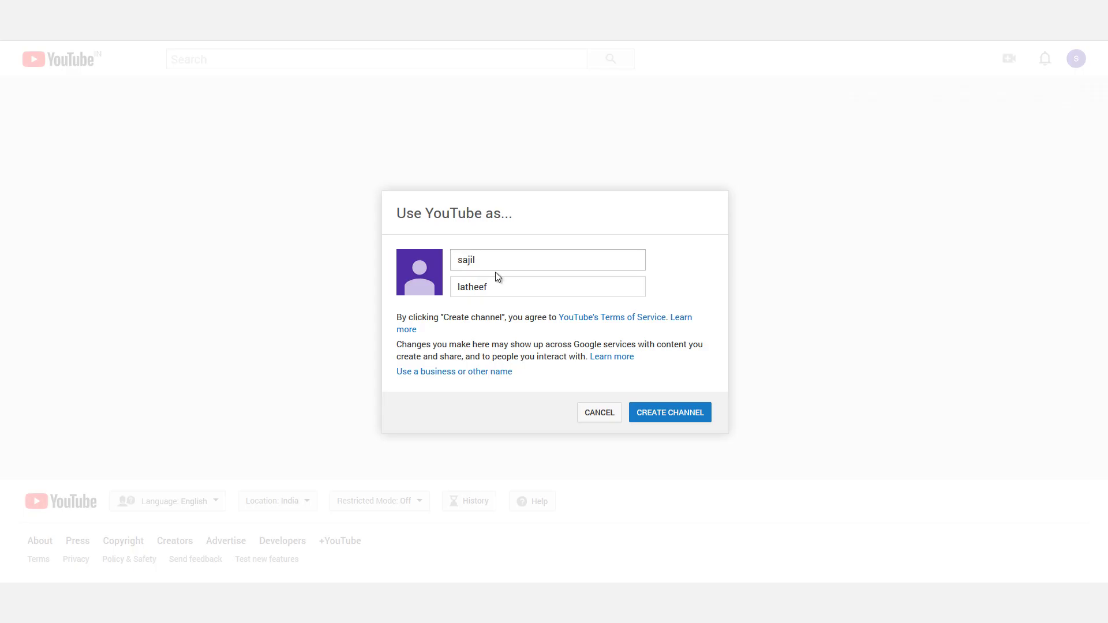
double_click(497, 261)
left_click(424, 260)
double_click(495, 260)
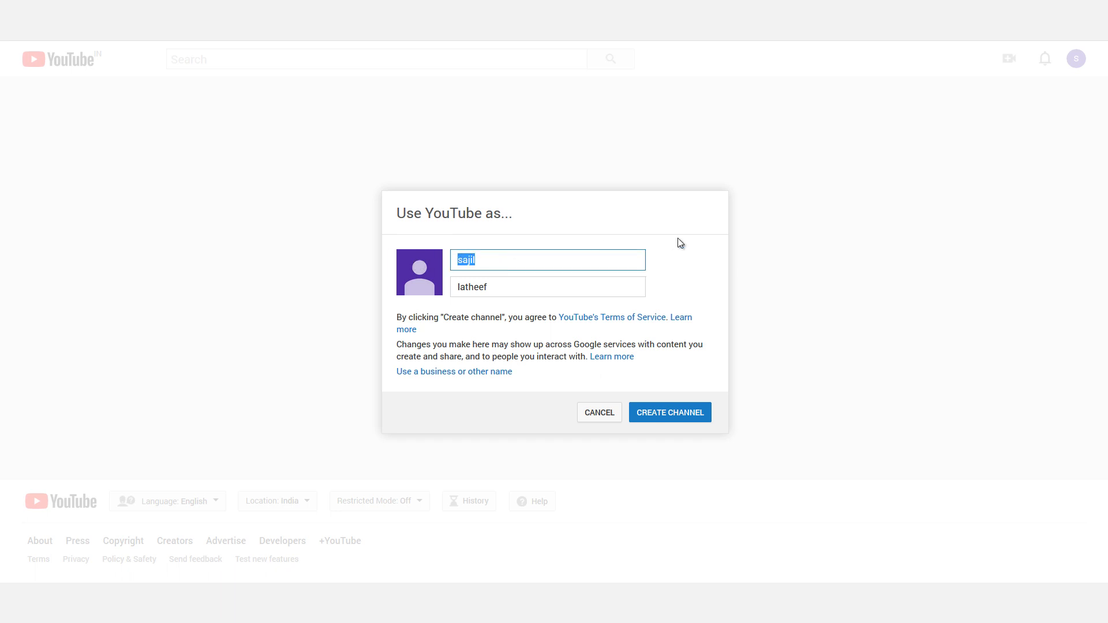
type("whiteboard")
key("Tab")
type("animation")
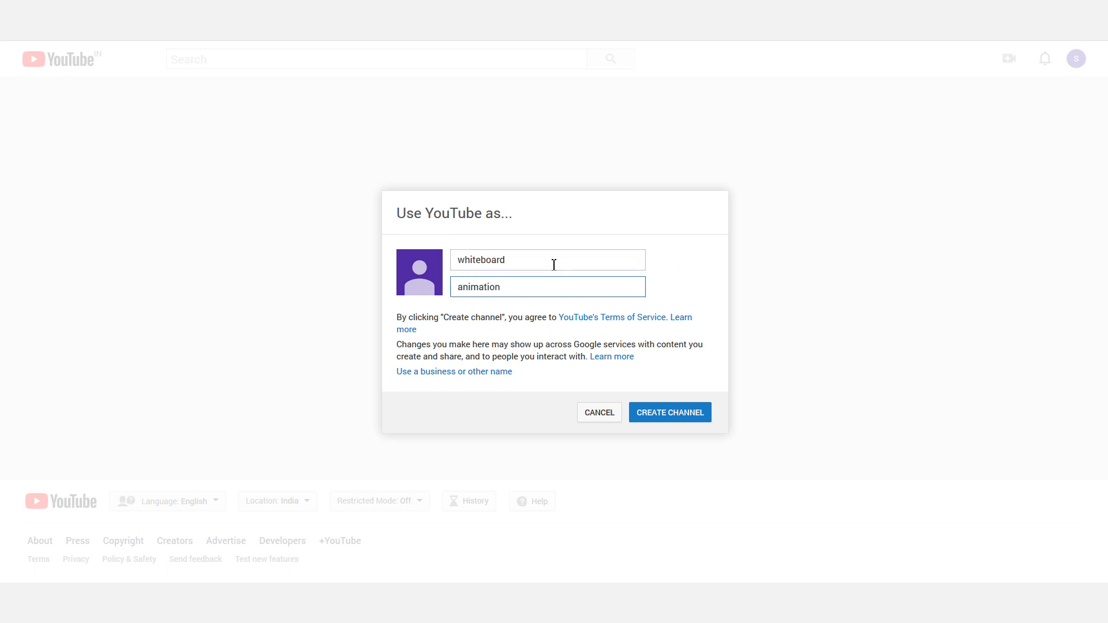
Check both name fields, then create the 'whiteboard animation' channel
left_click_drag(545, 260, 424, 254)
left_click_drag(531, 289, 453, 286)
left_click(698, 282)
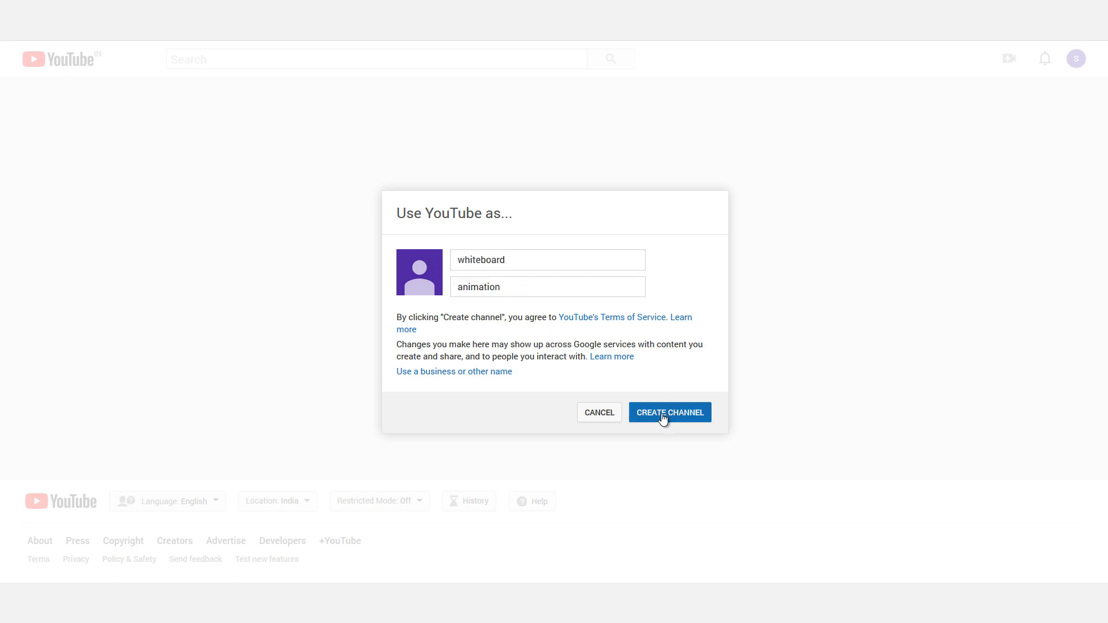
left_click_drag(522, 266, 450, 258)
double_click(512, 291)
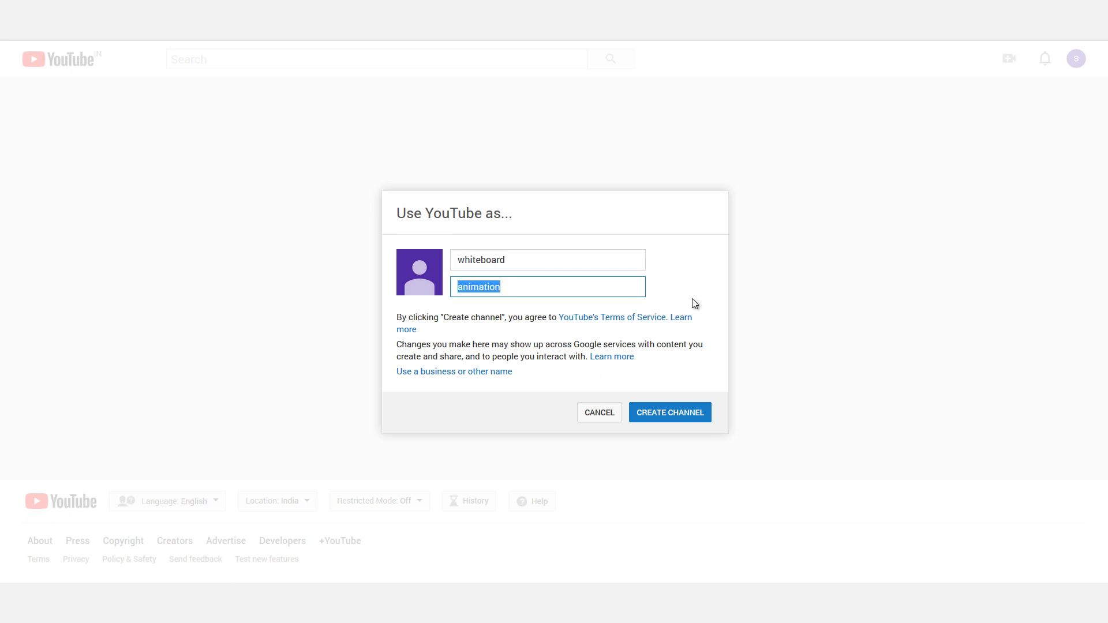
left_click(684, 306)
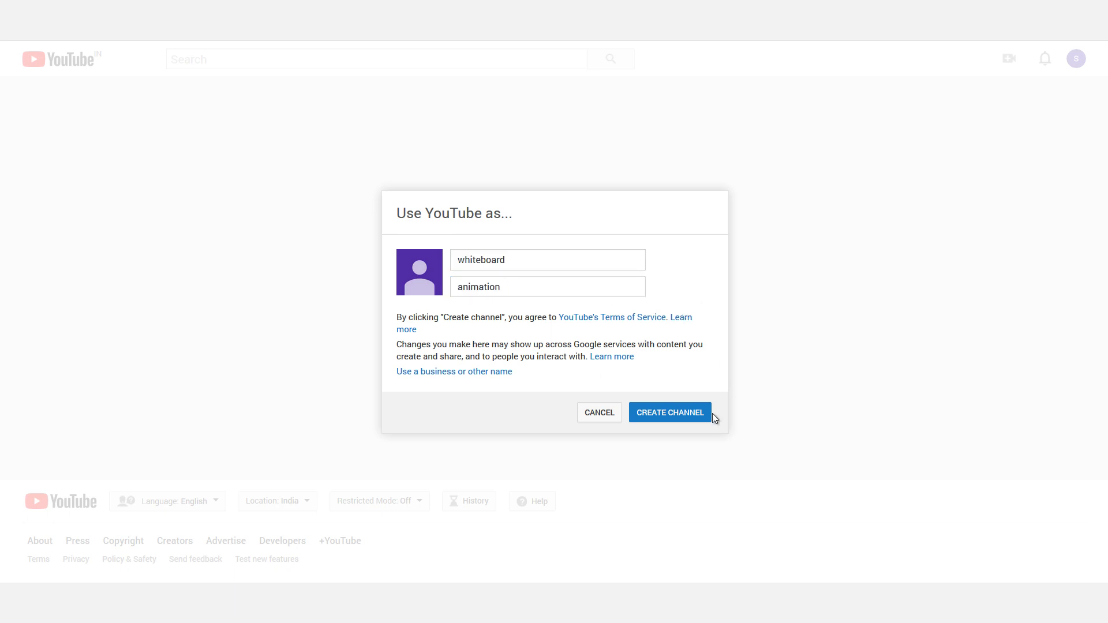
left_click(679, 420)
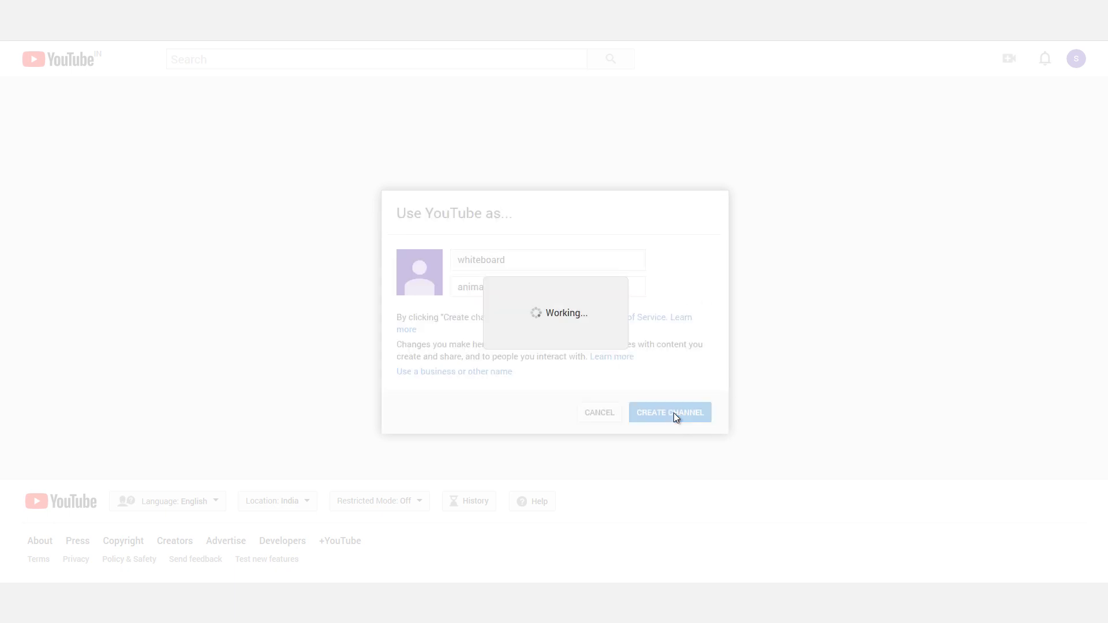
left_click_drag(1099, 349, 1100, 217)
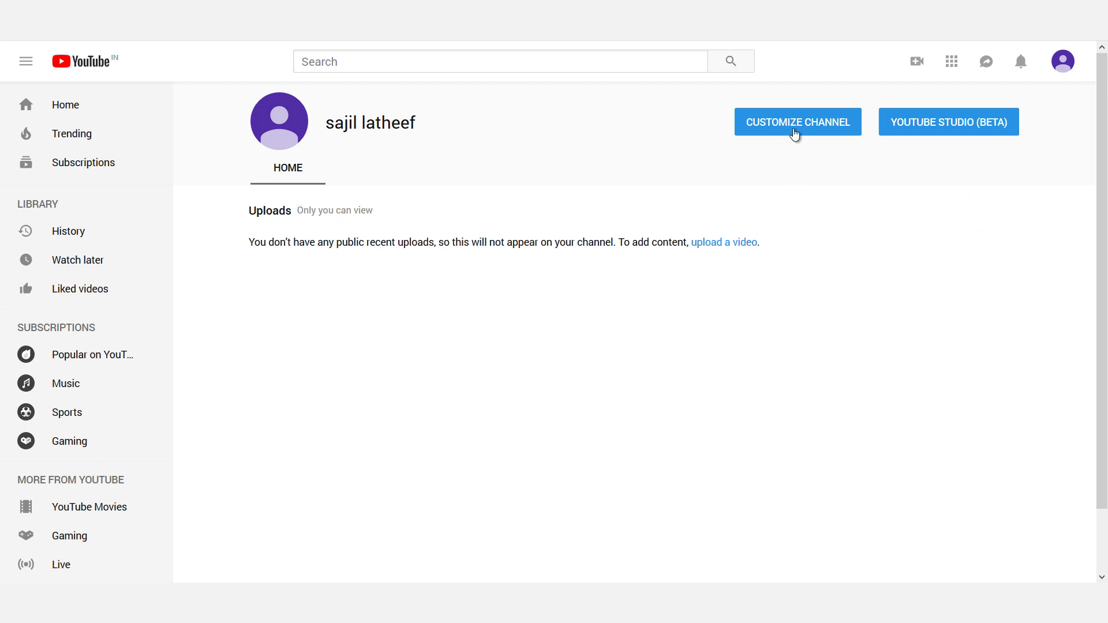
Open Customize Channel on the new whiteboard animation channel page
left_click(794, 134)
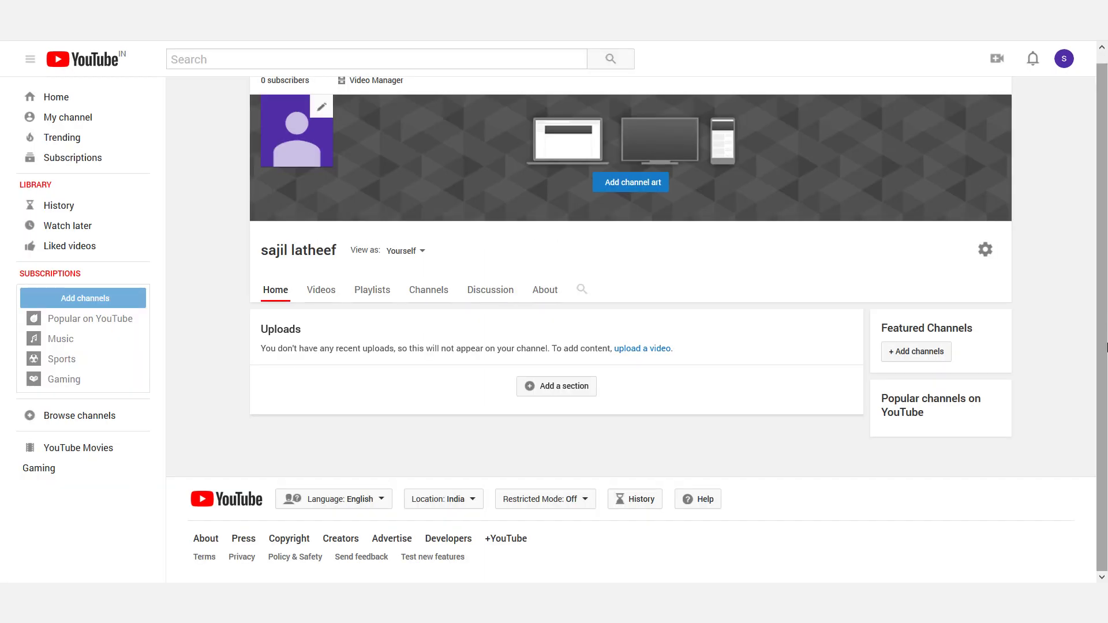
scroll(313, 161, "up", 1)
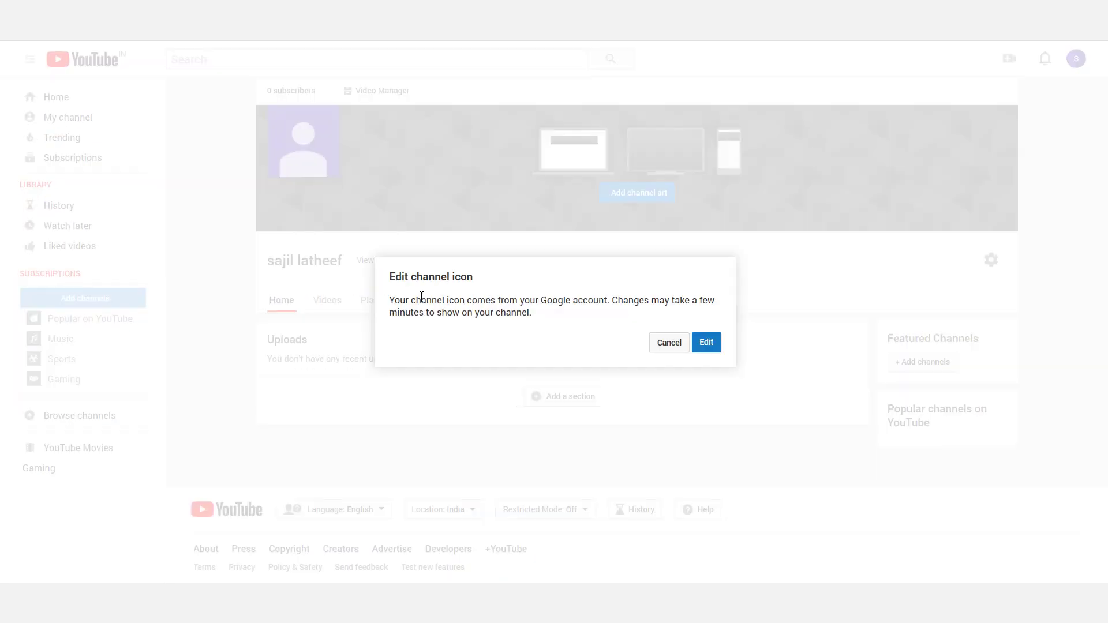
Edit the channel icon, continuing to the Google About me Pick a photo dialog
left_click(321, 120)
left_click(707, 343)
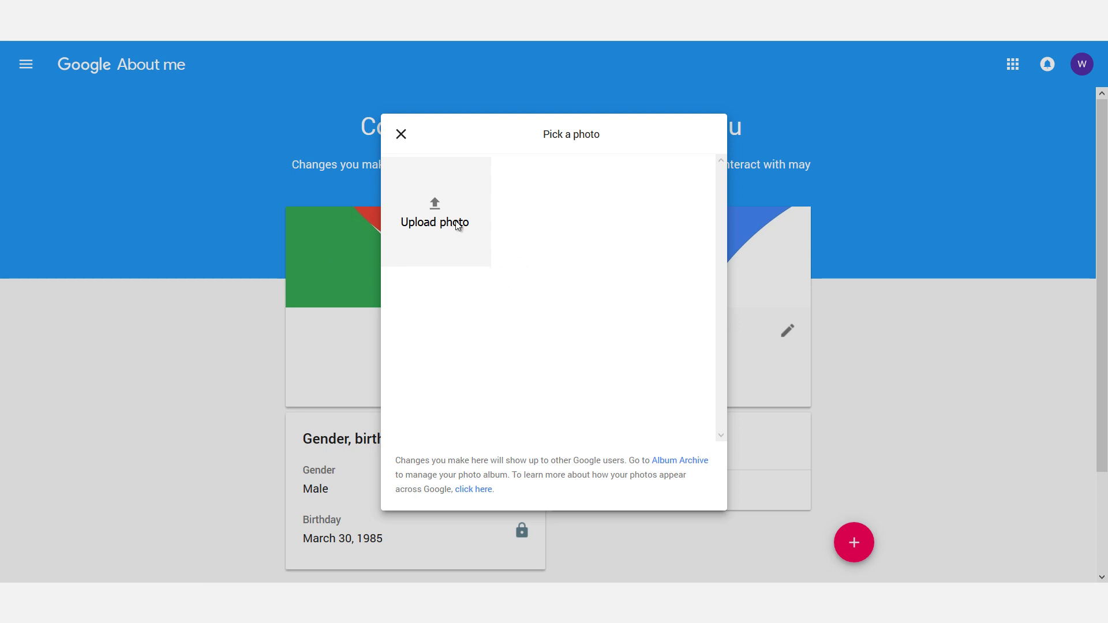
Cancel two attempts to upload a profile photo and close Pick a photo, keeping the default icon
left_click(419, 222)
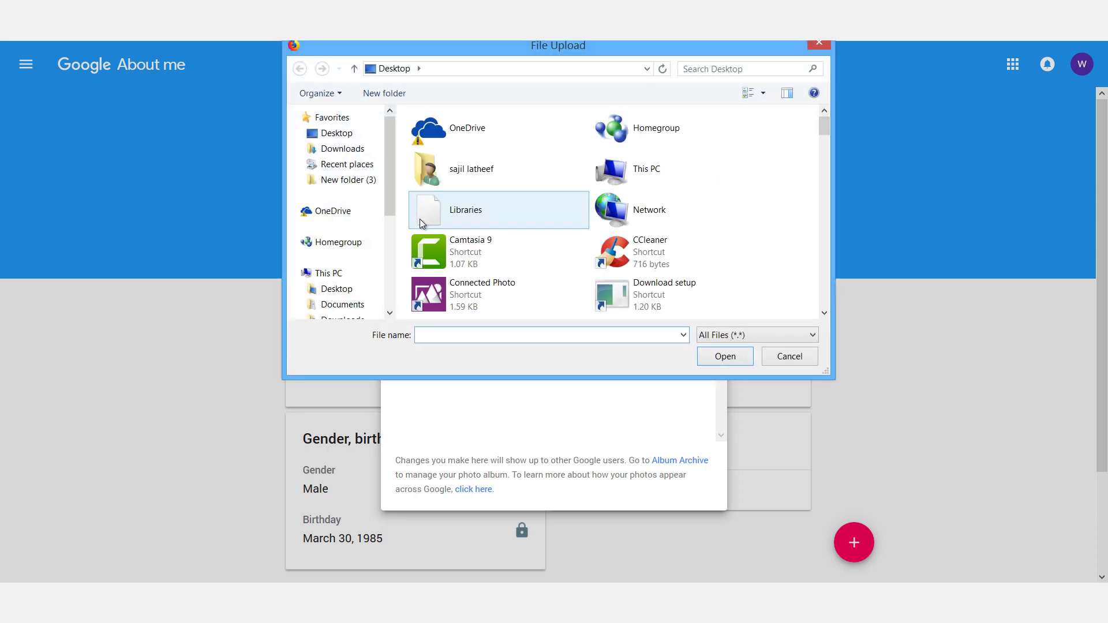
left_click(786, 356)
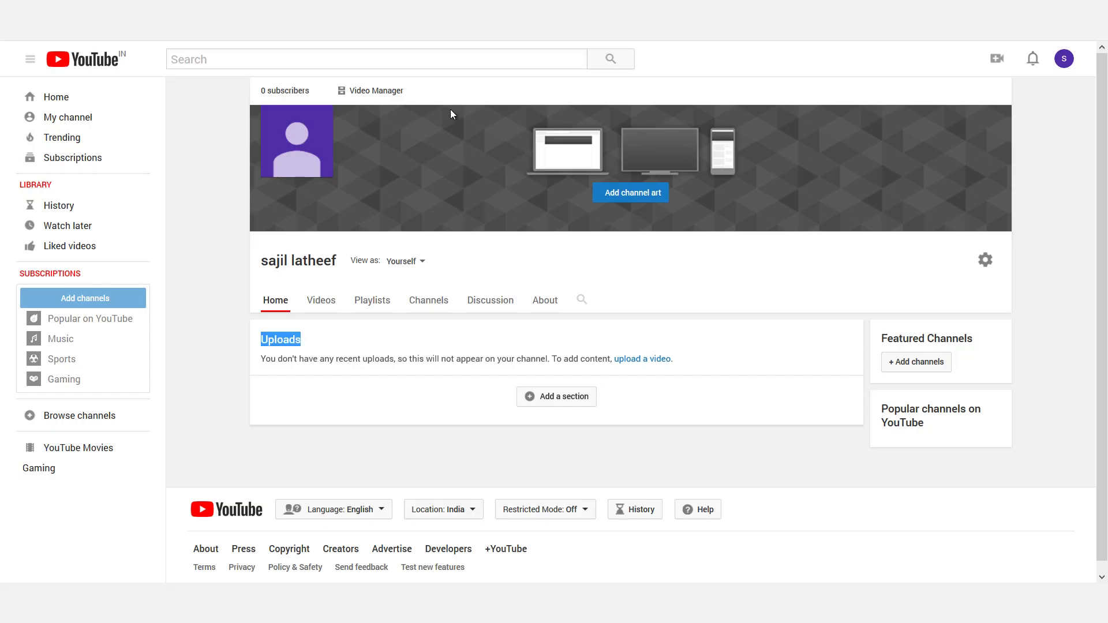
mouse_move(303, 154)
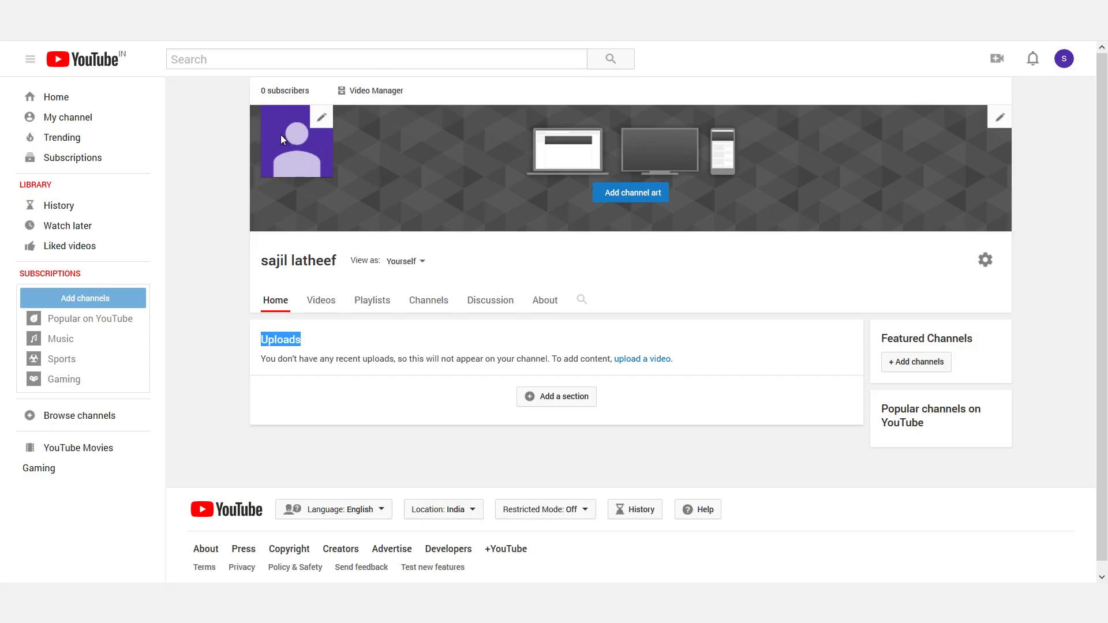
left_click(322, 117)
left_click(708, 343)
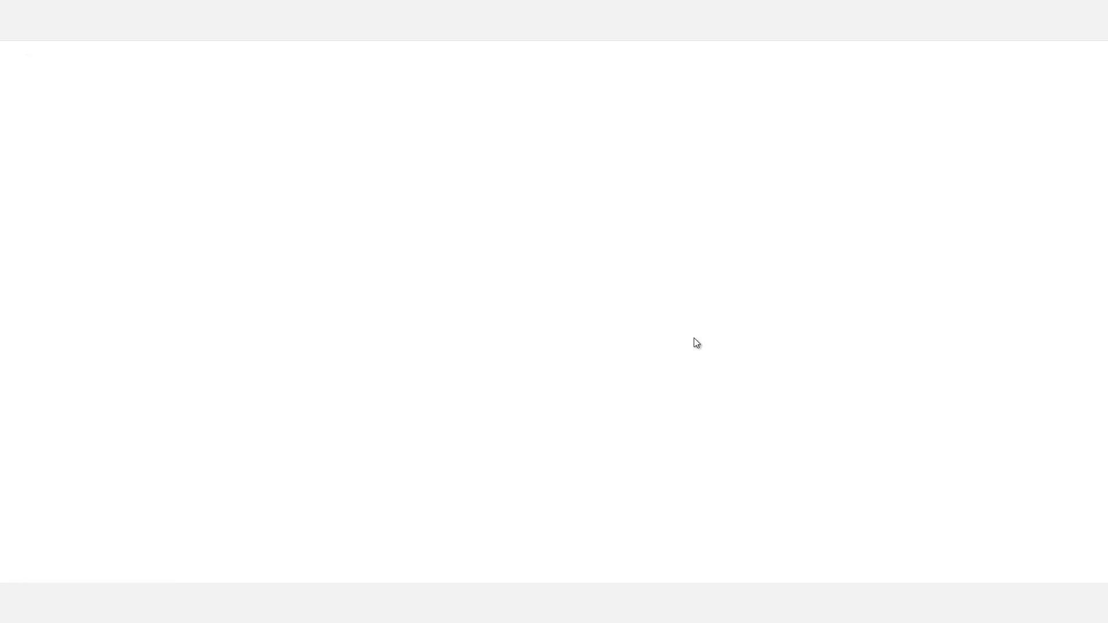
left_click(438, 221)
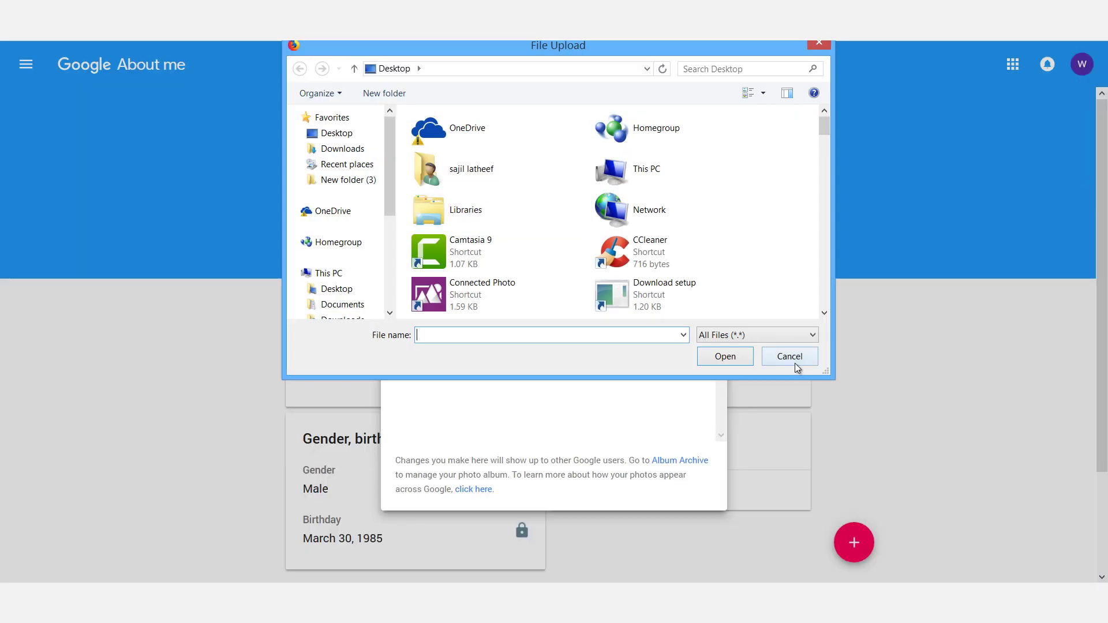
left_click(789, 356)
left_click(787, 149)
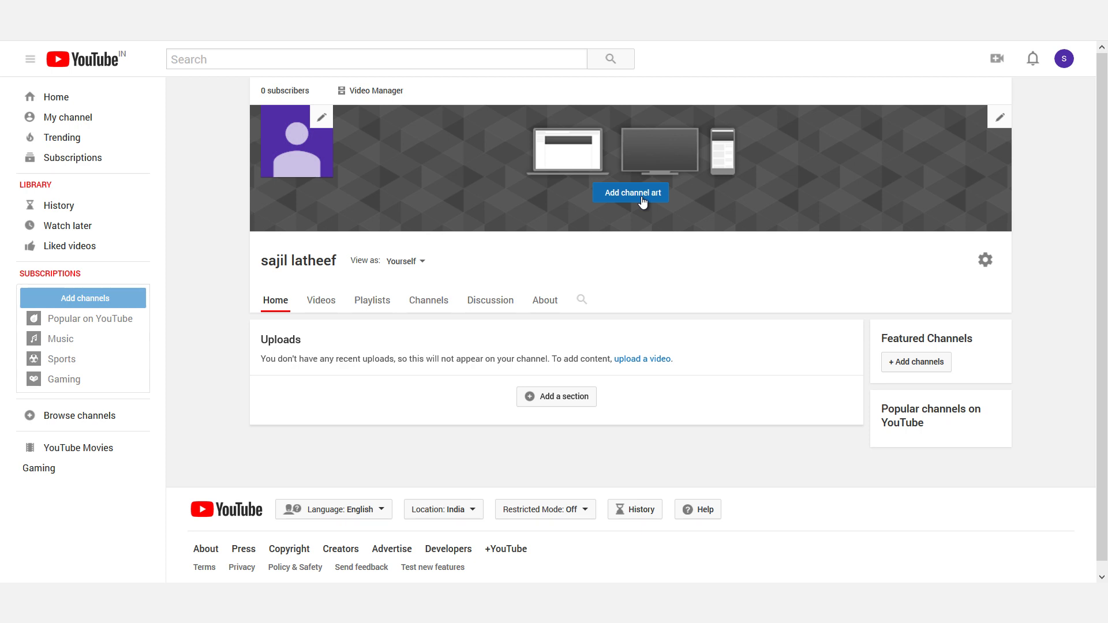
Open the Channel art dialog and follow its link to the Google Support channel art guide
left_click(642, 200)
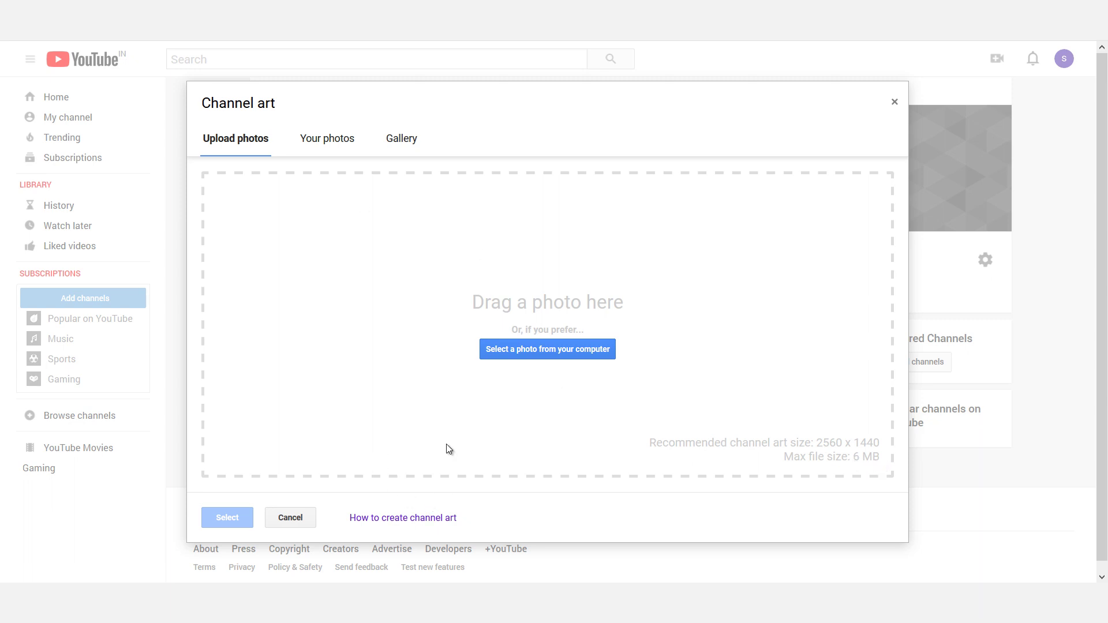
left_click(404, 523)
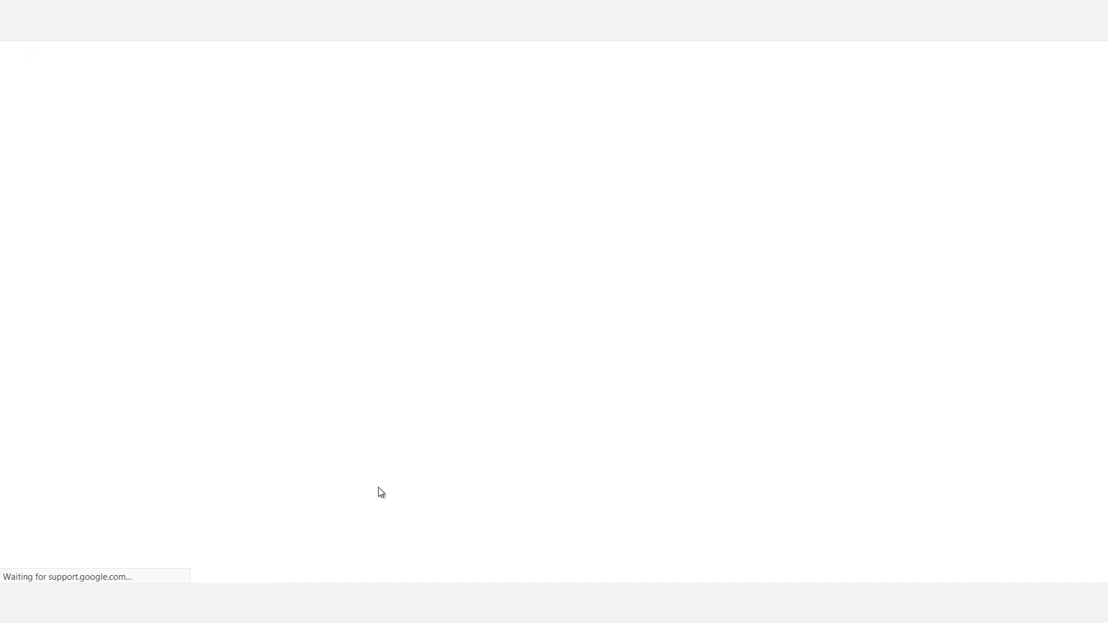
scroll(1104, 249, "down", 1)
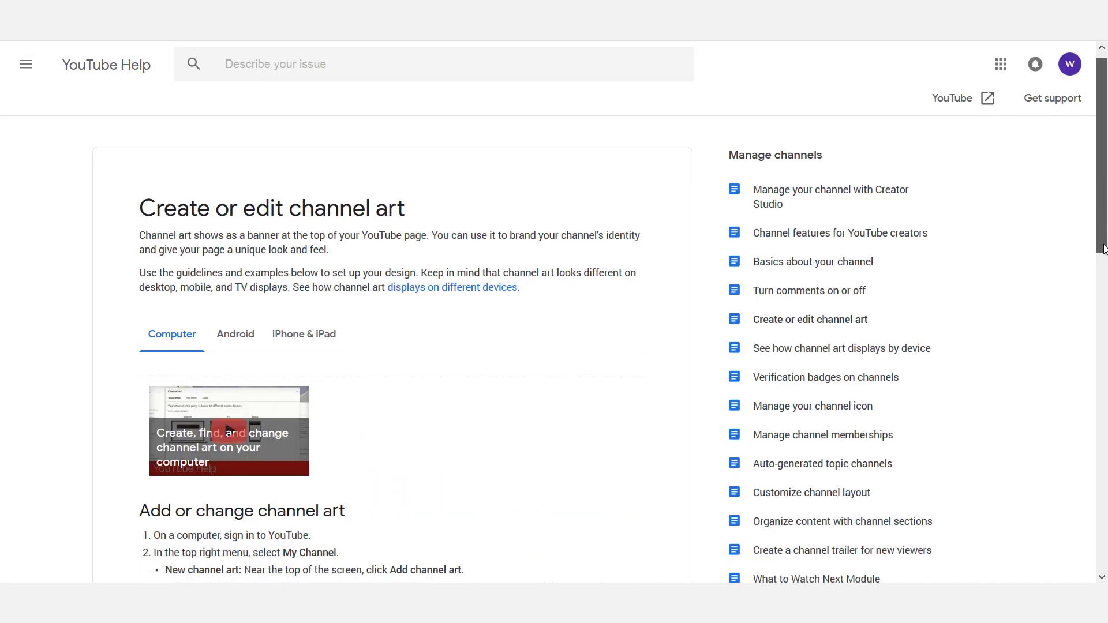
scroll(1103, 249, "down", 7)
key("ctrl+w")
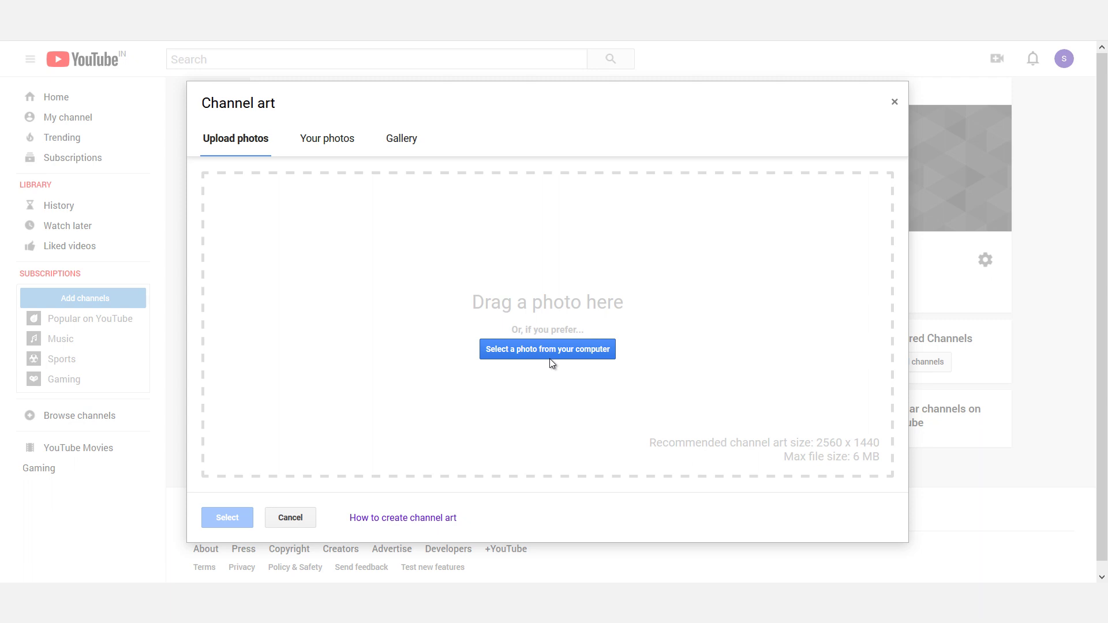
Cancel choosing a banner file and close the Channel art dialog, reopening and closing it again
left_click(560, 350)
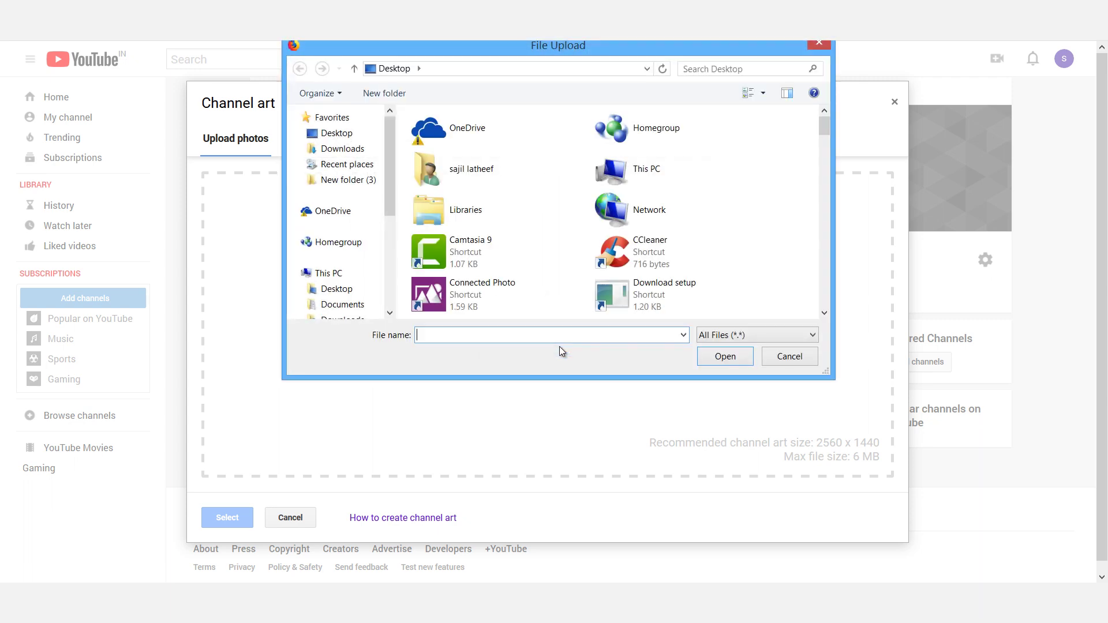
left_click(778, 357)
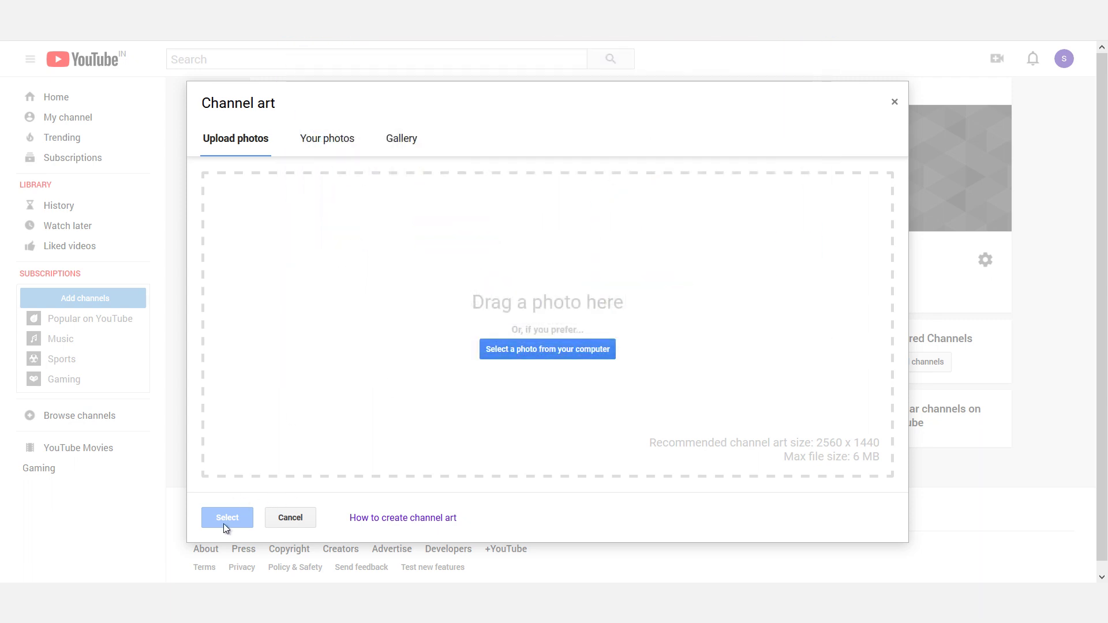
left_click(894, 102)
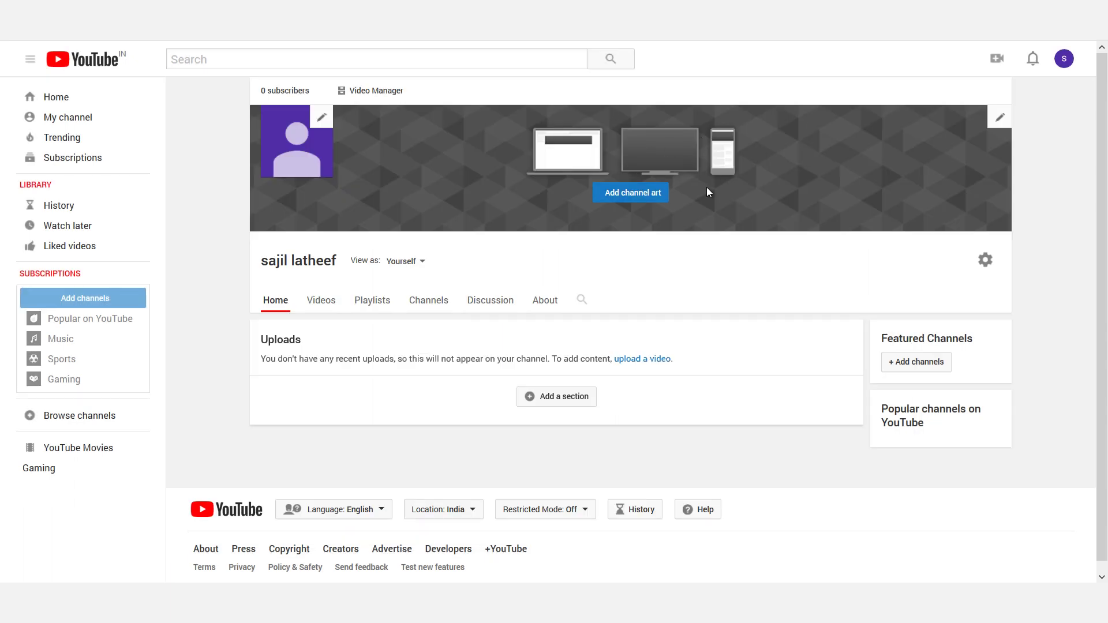
left_click(649, 199)
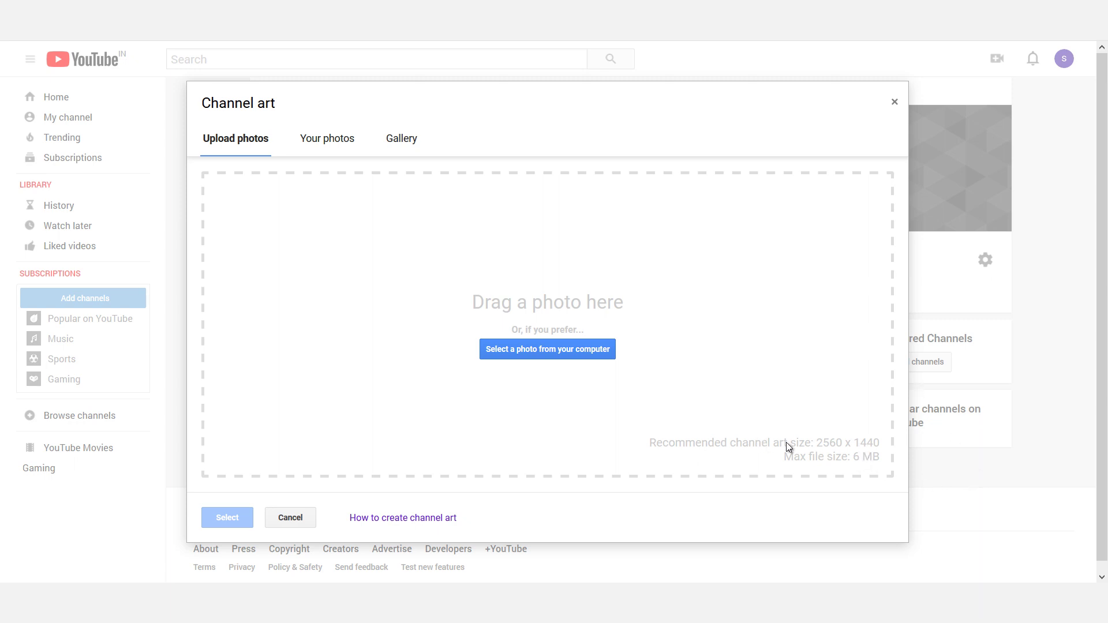
left_click(895, 101)
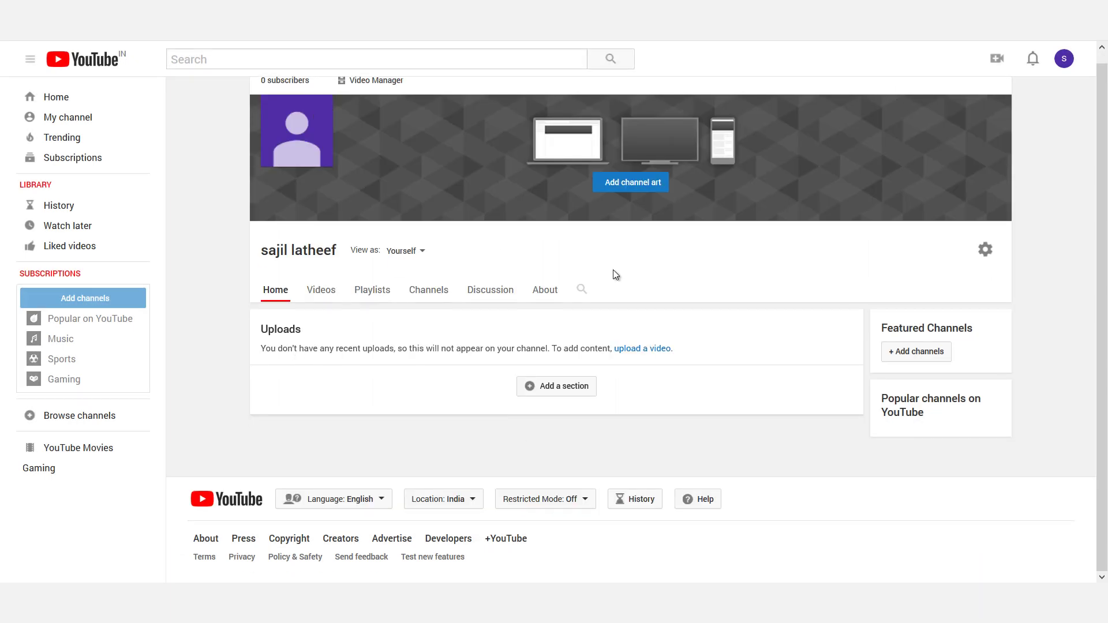
left_click(545, 290)
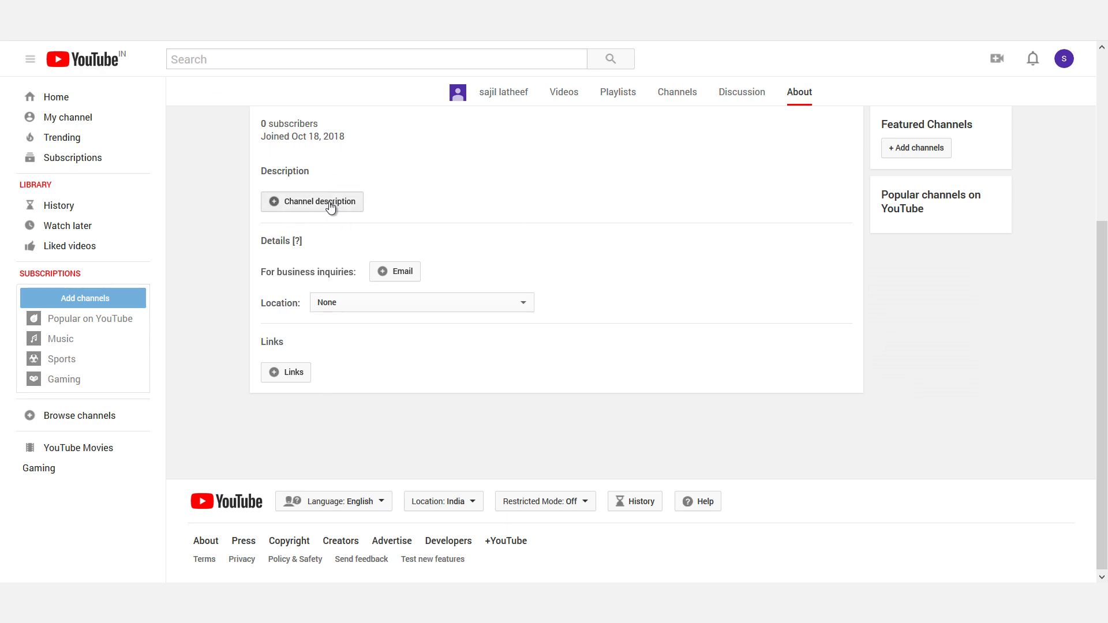
left_click(326, 203)
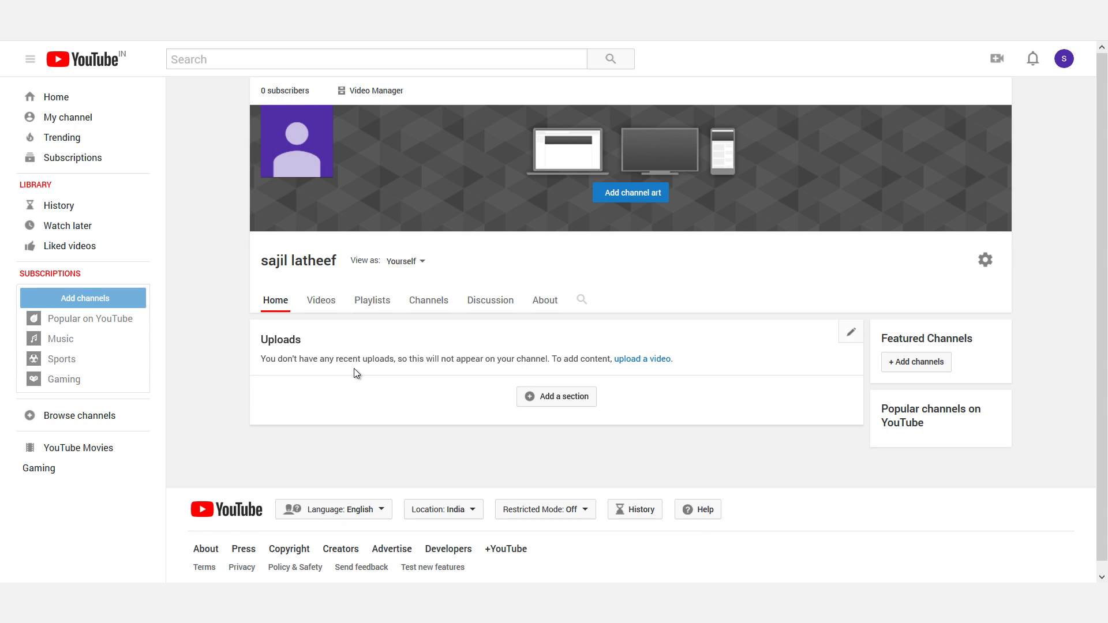
Go to the video upload page via the Uploads link, then reopen the camera upload menu
left_click(639, 361)
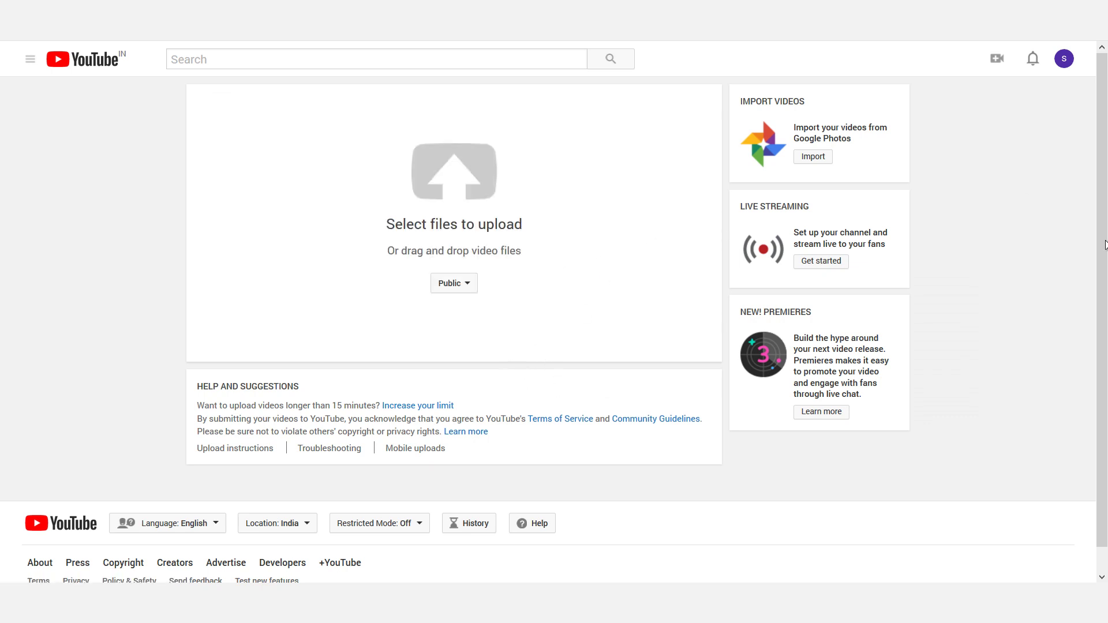
left_click(999, 65)
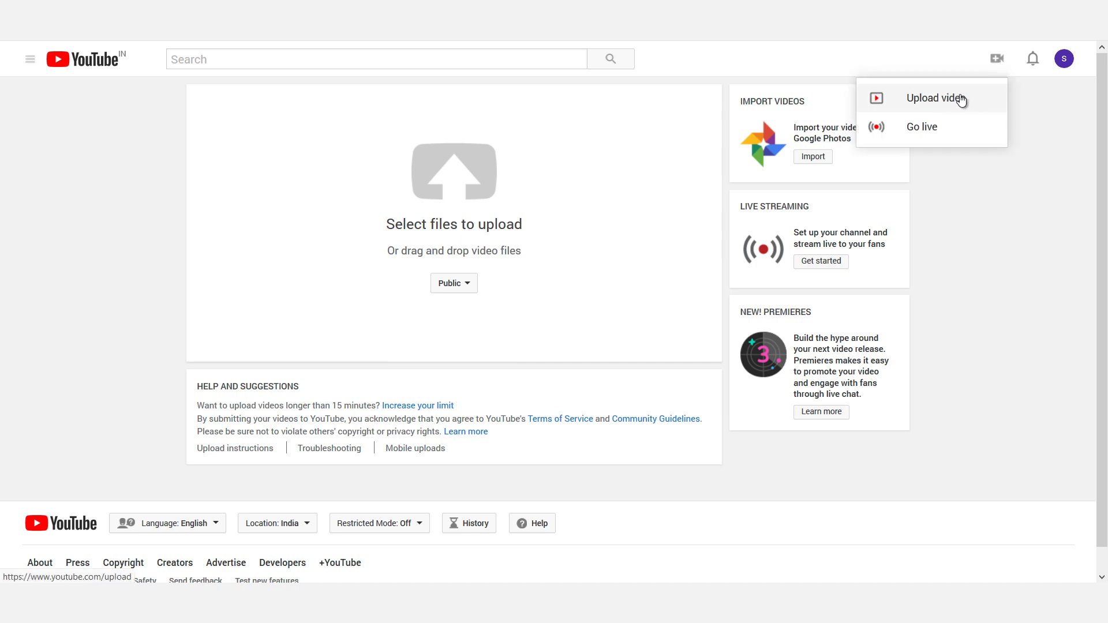
left_click(1003, 70)
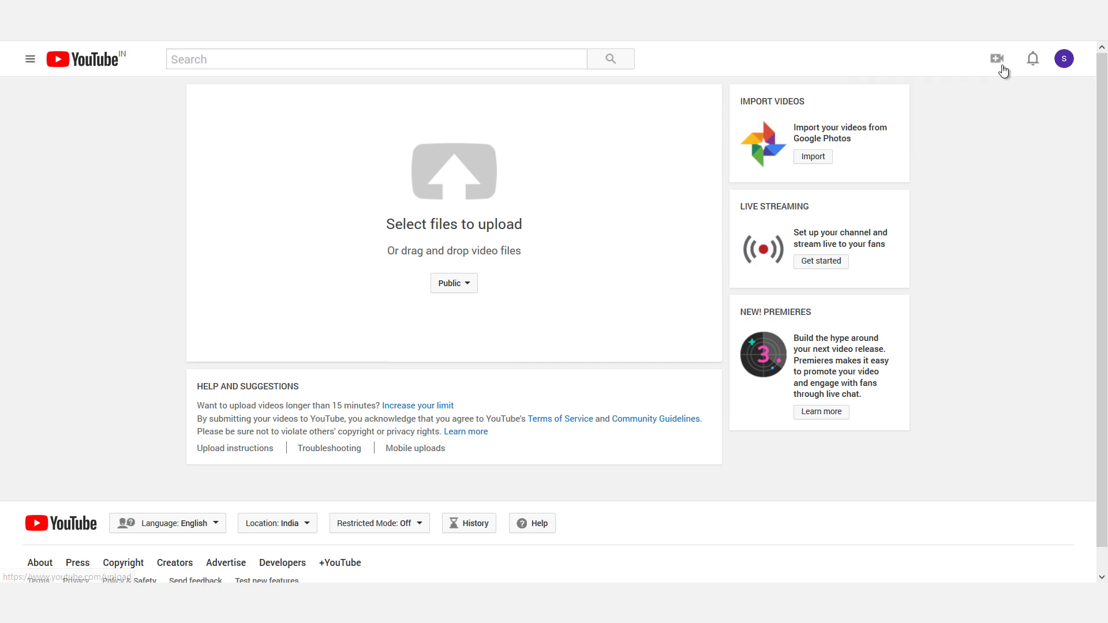
left_click(1003, 70)
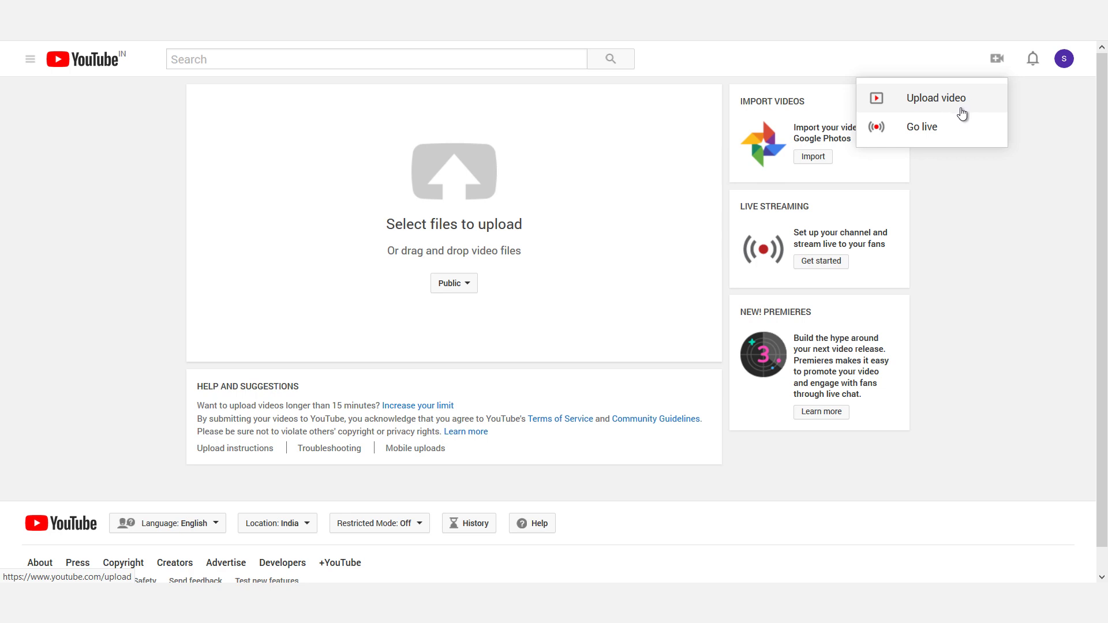
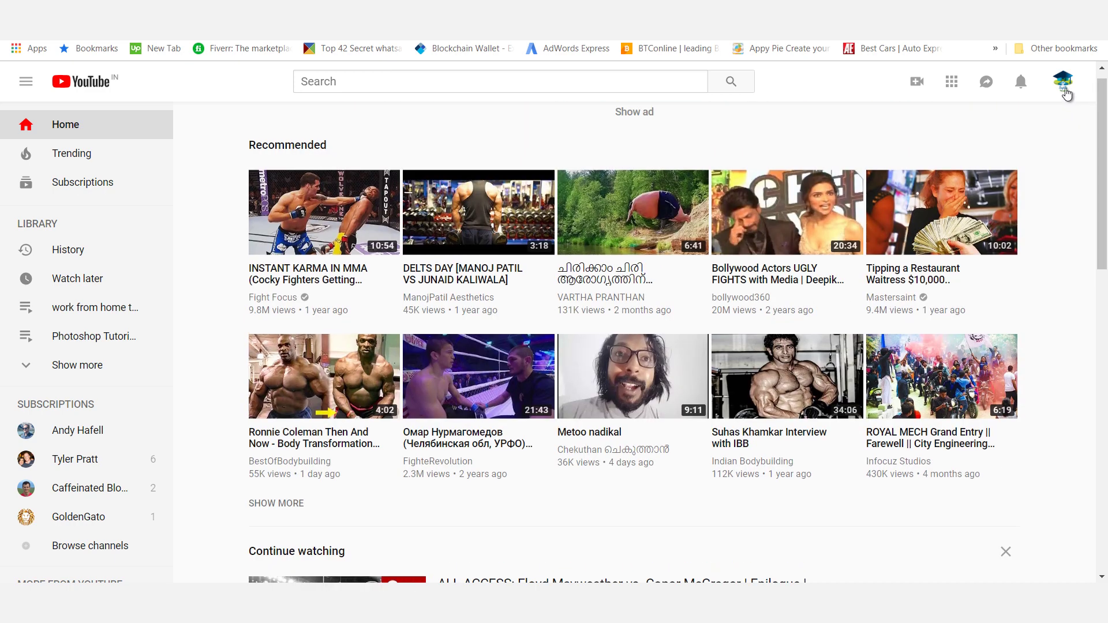
Go from the Creator Studio dashboard to the channel's public page and pause the trailer
left_click(1065, 83)
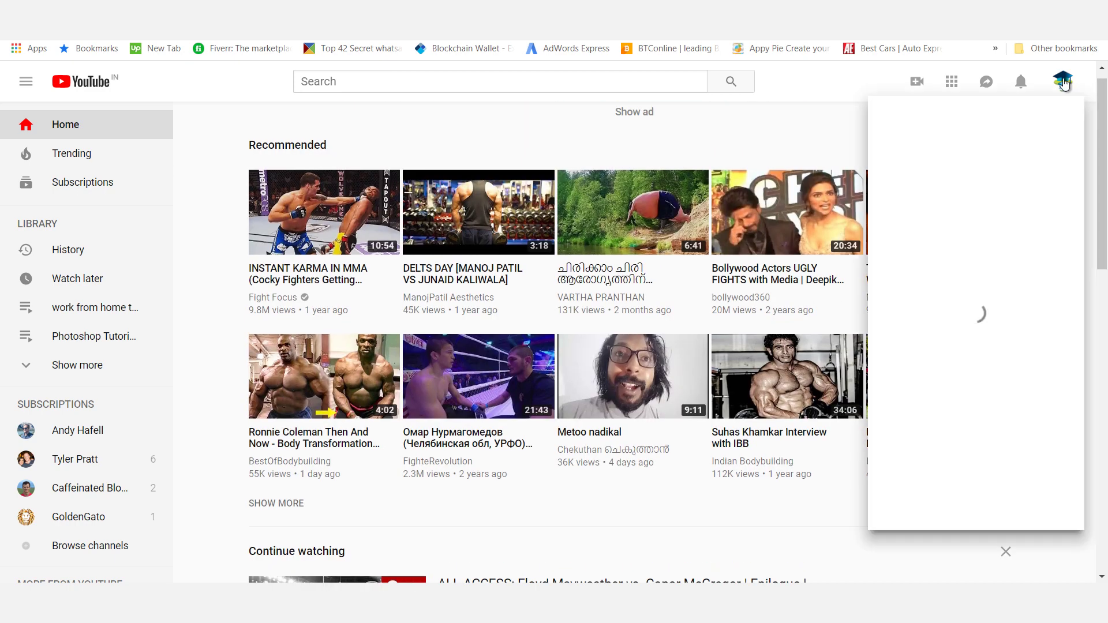
left_click(978, 312)
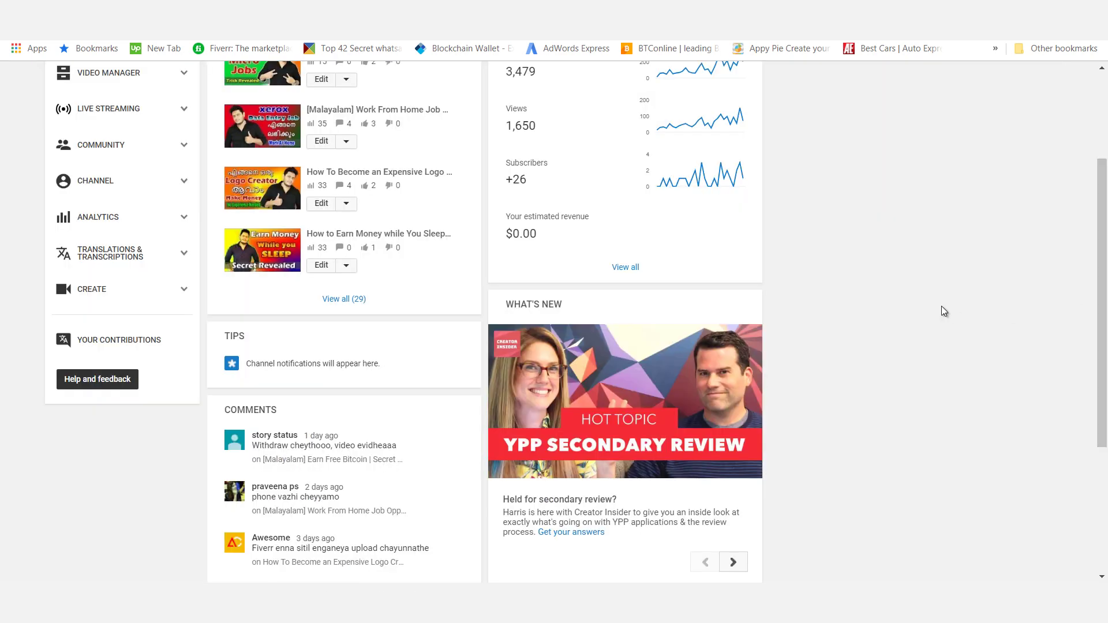
scroll(1103, 362, "up", 3)
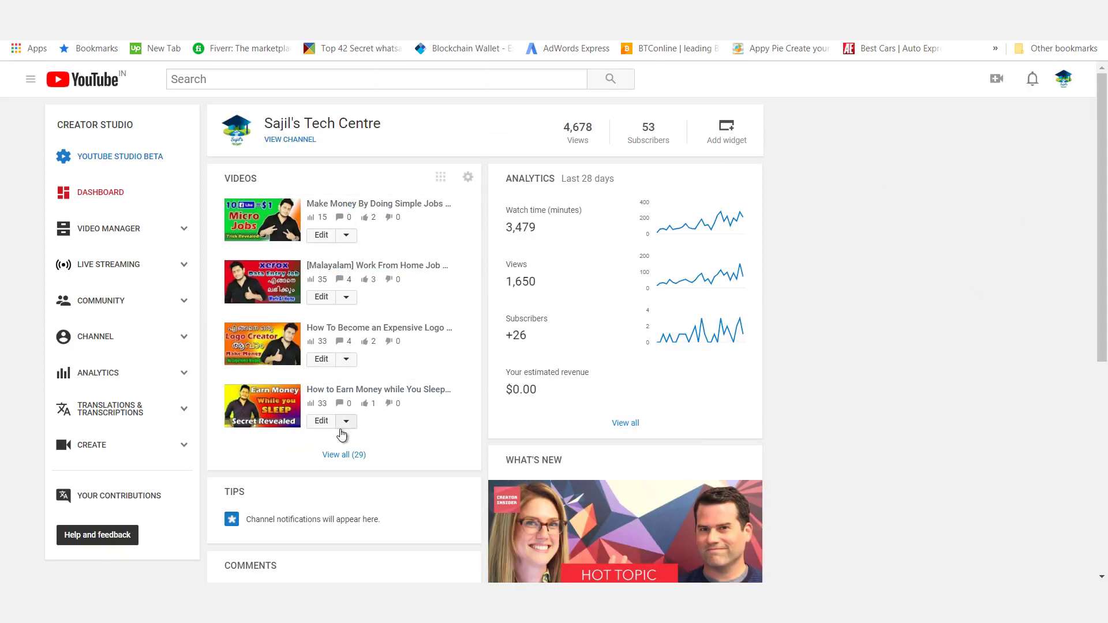
left_click(287, 143)
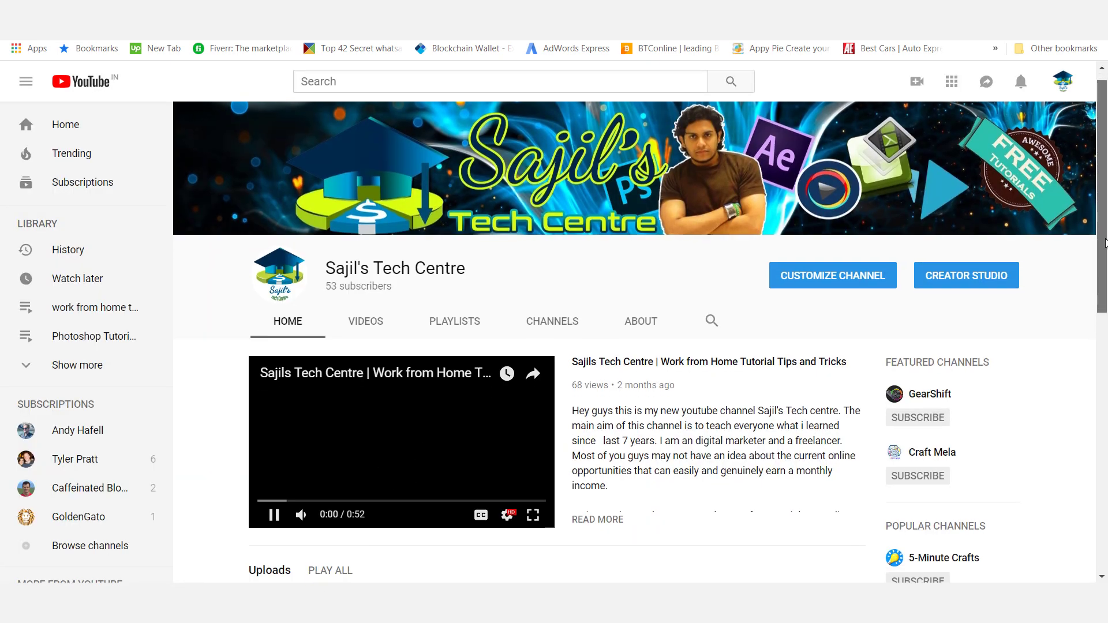
left_click(276, 506)
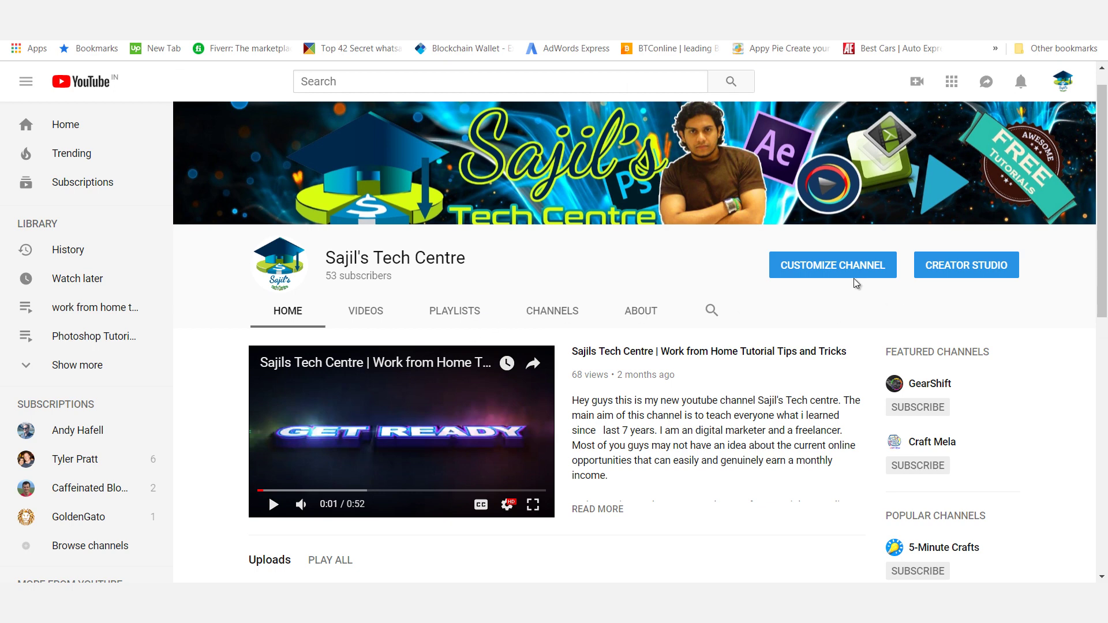
Review the channel description and details on the About tab
mouse_move(288, 314)
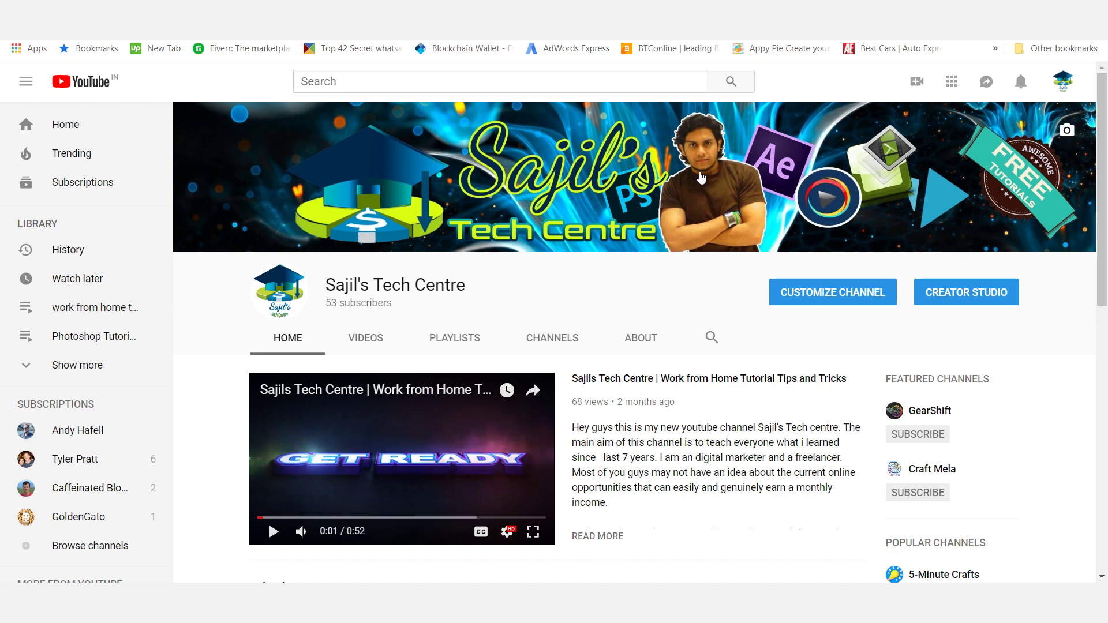
scroll(630, 291, "down", 3)
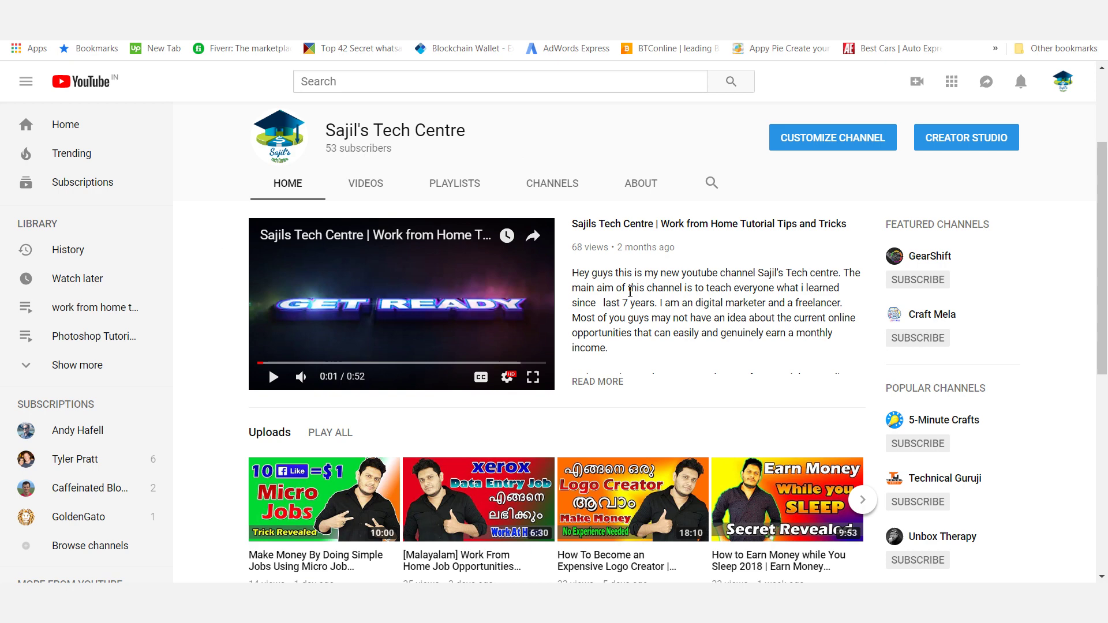
left_click(640, 183)
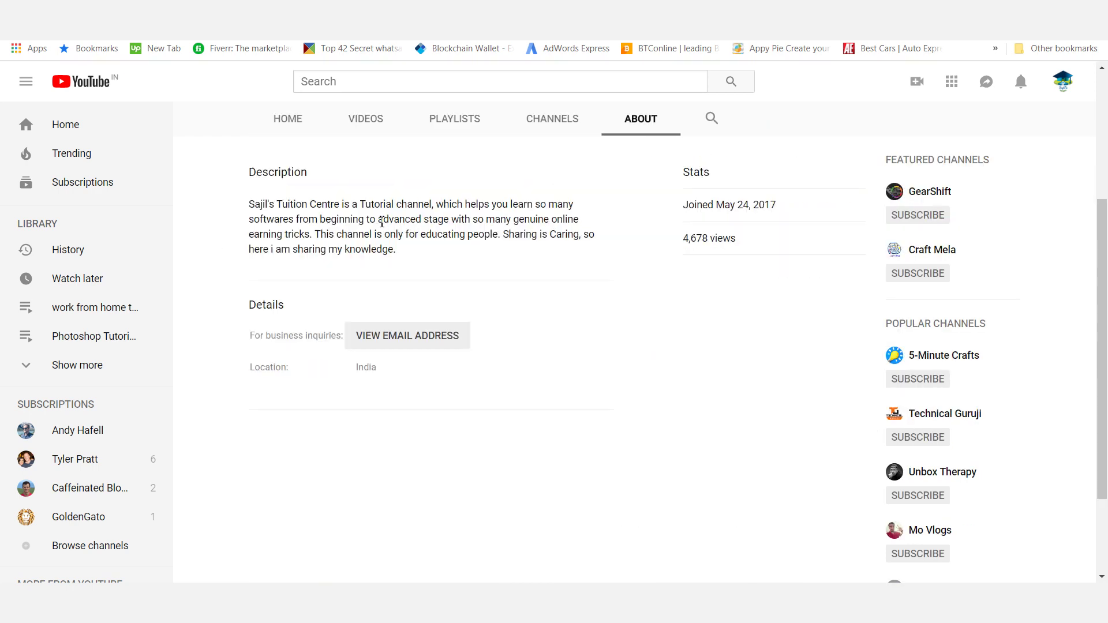
left_click_drag(411, 257, 264, 204)
left_click(461, 249)
Show the channel's Videos tab listing its uploads, then return to Creator Studio
left_click(365, 118)
left_click(1062, 81)
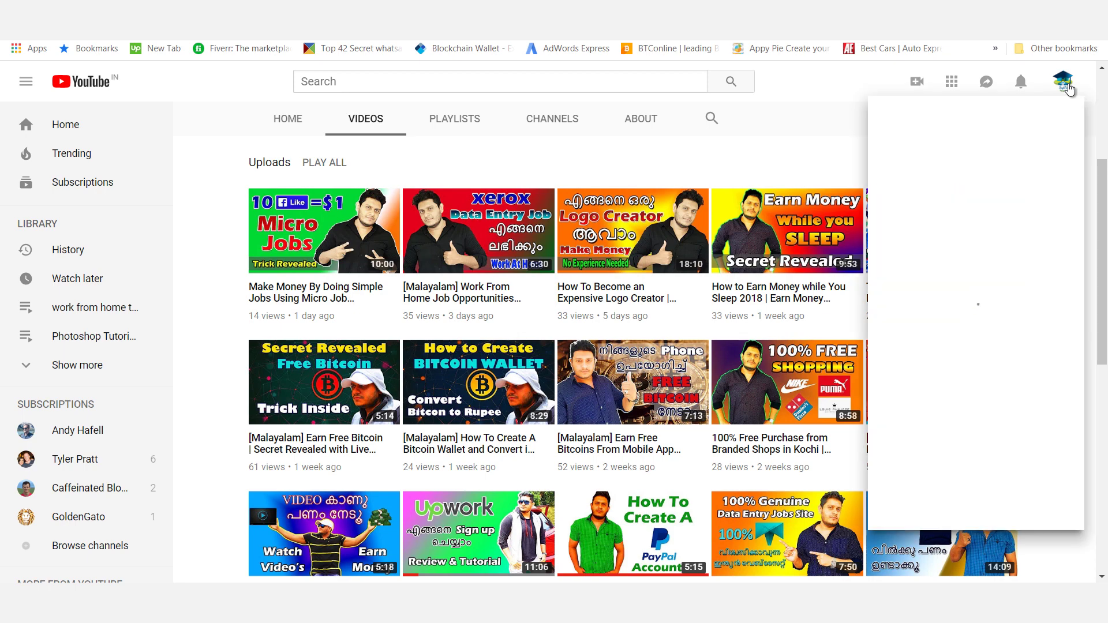
left_click(835, 124)
left_click_drag(1102, 277, 1104, 150)
left_click(970, 127)
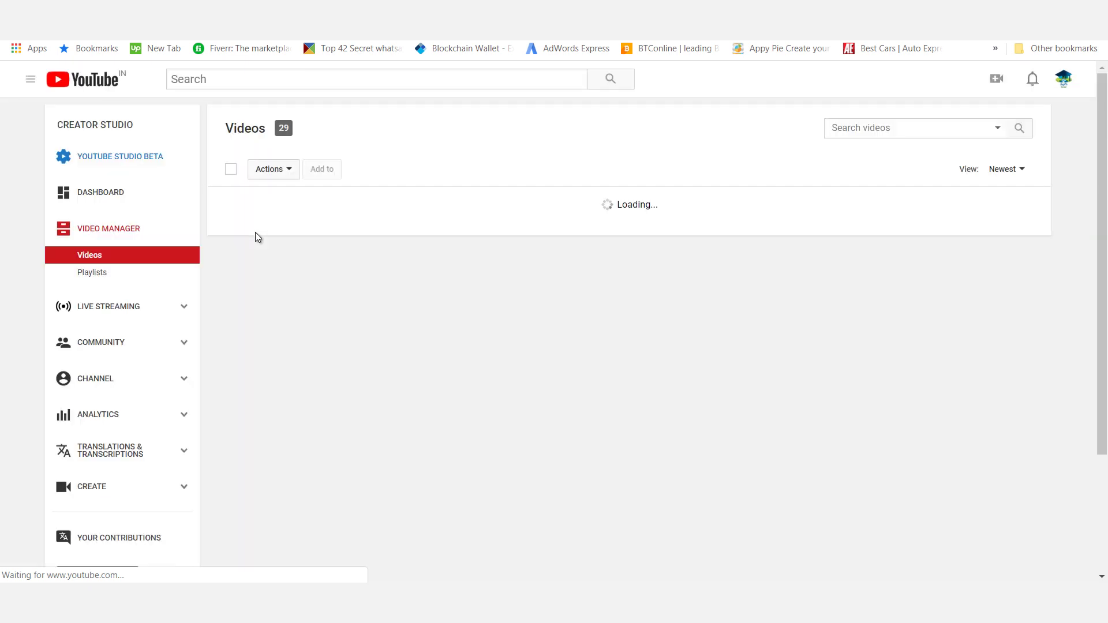
Move from Community comments to Channel Status and features, where monetization shows Not Enabled
scroll(116, 277, "down", 2)
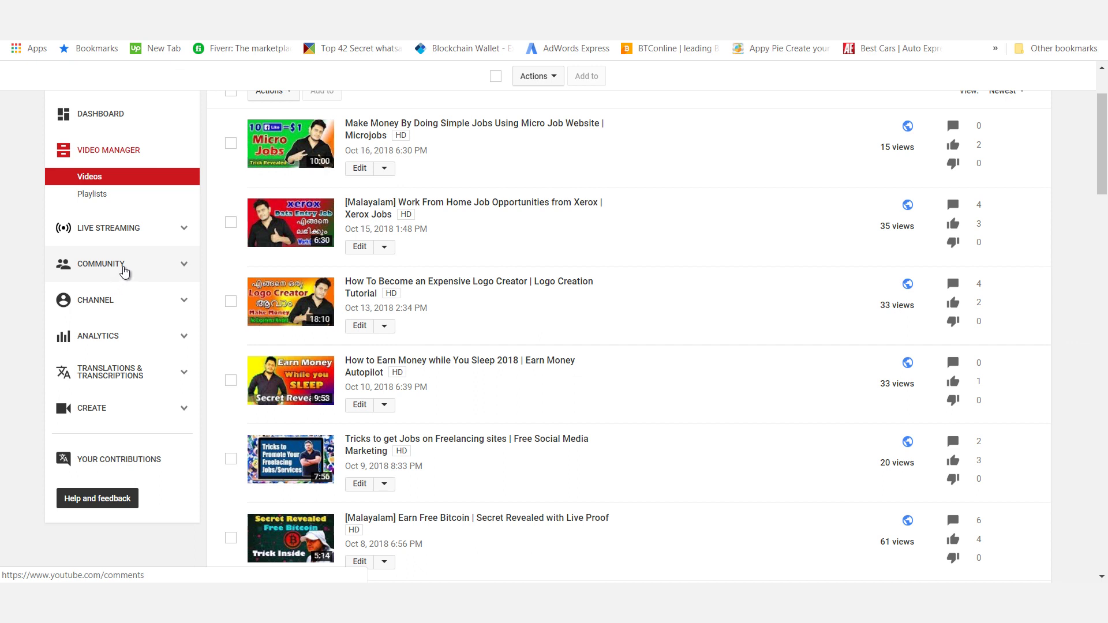
left_click(124, 268)
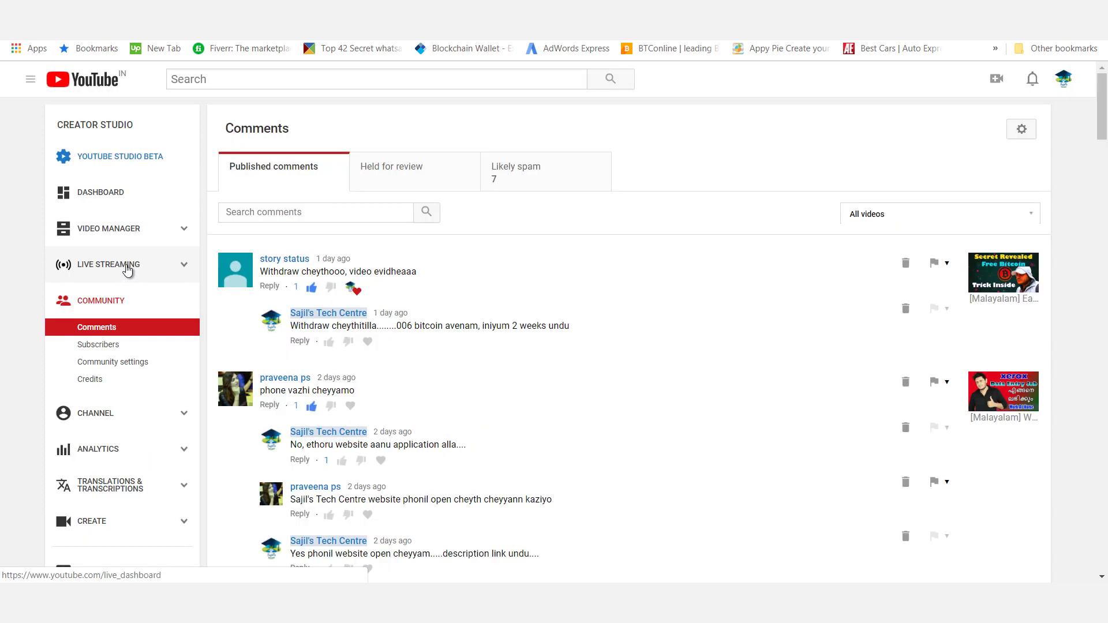
left_click_drag(1103, 135, 1105, 110)
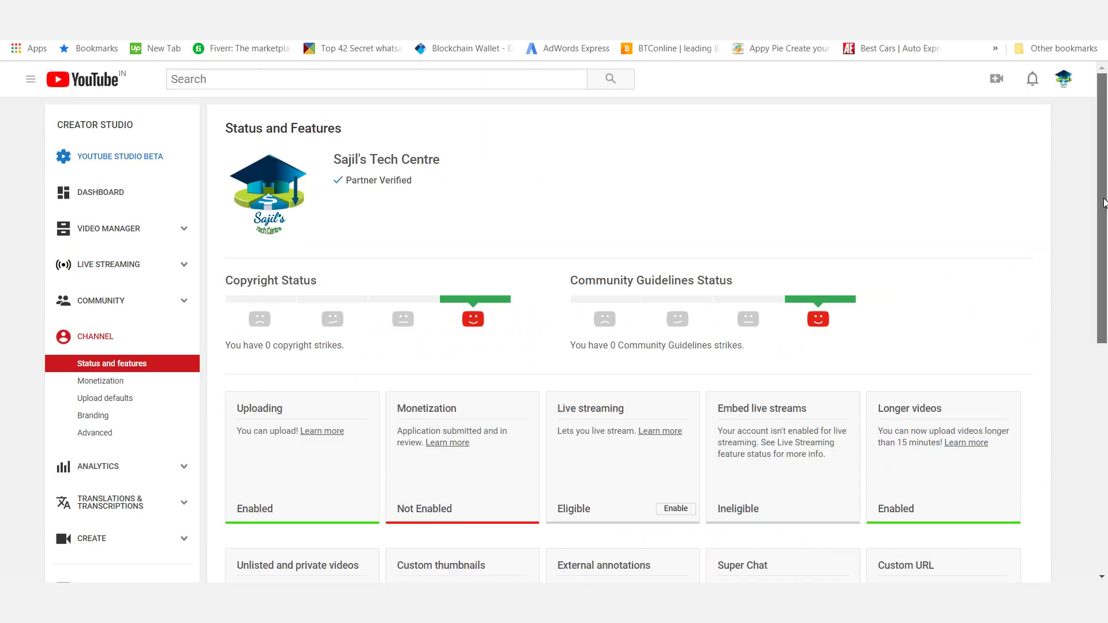
left_click_drag(1105, 199, 1106, 352)
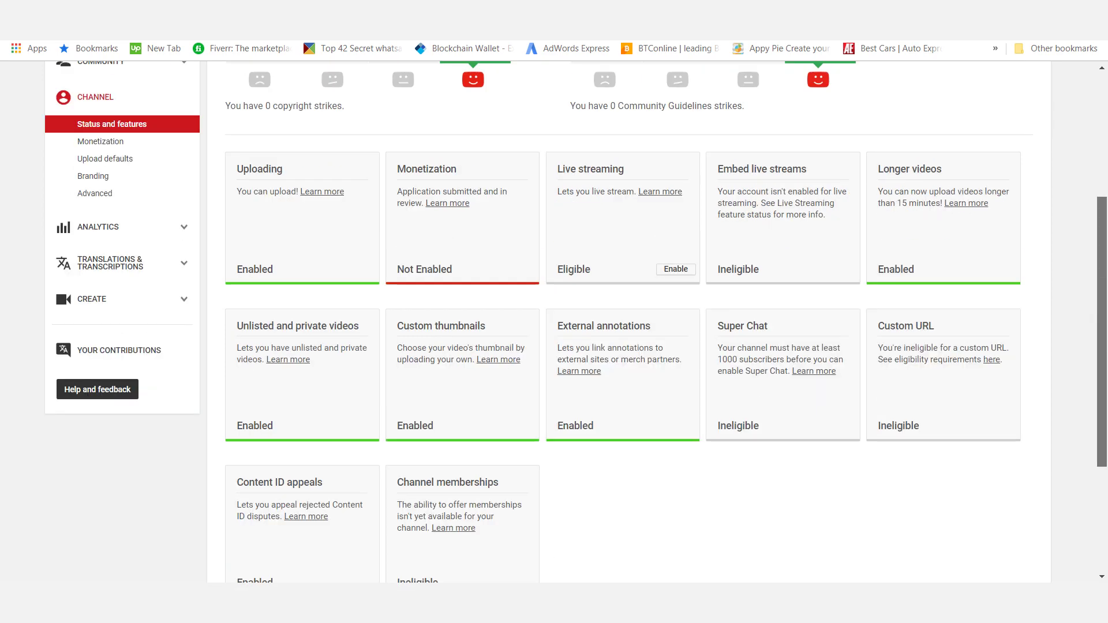
Note the Not Enabled monetization status and open its eligibility details
scroll(127, 361, "up", 4)
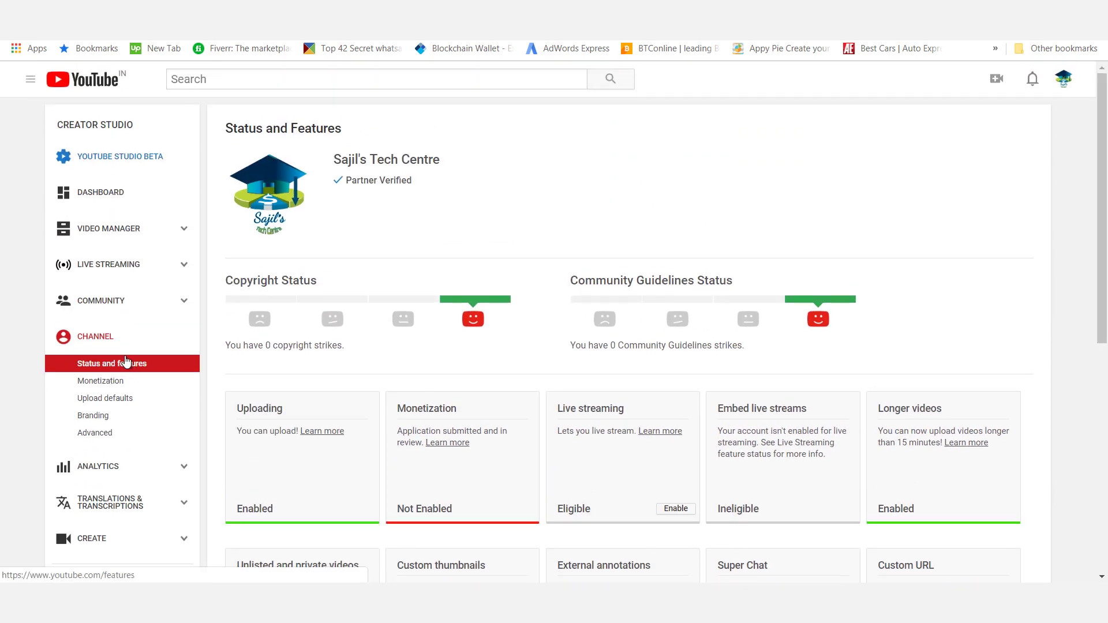
scroll(630, 324, "down", 2)
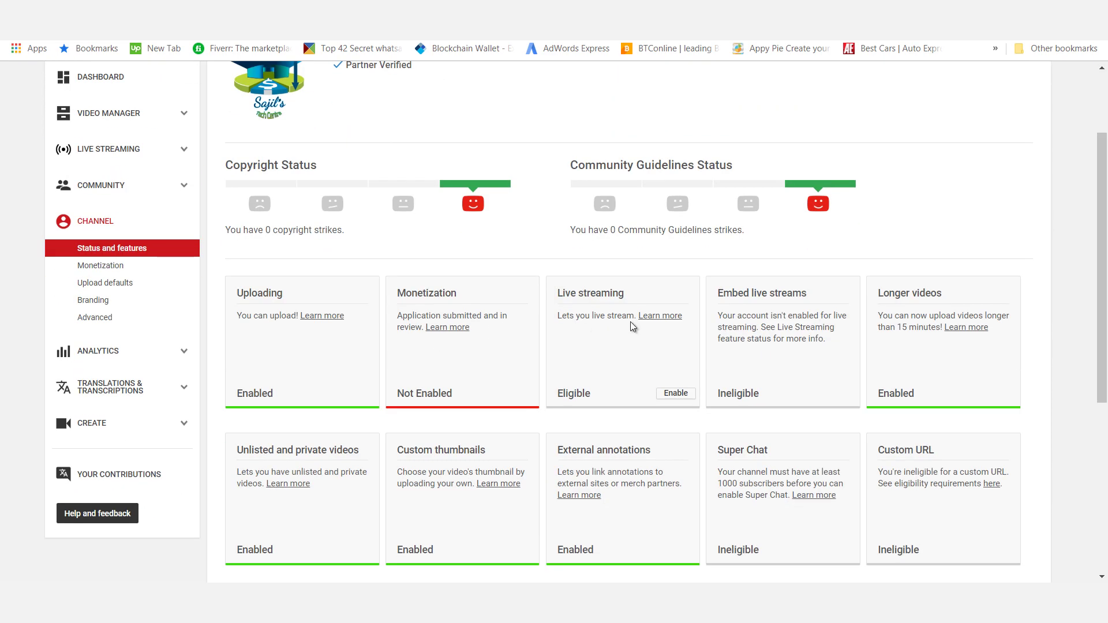
left_click_drag(456, 294, 407, 297)
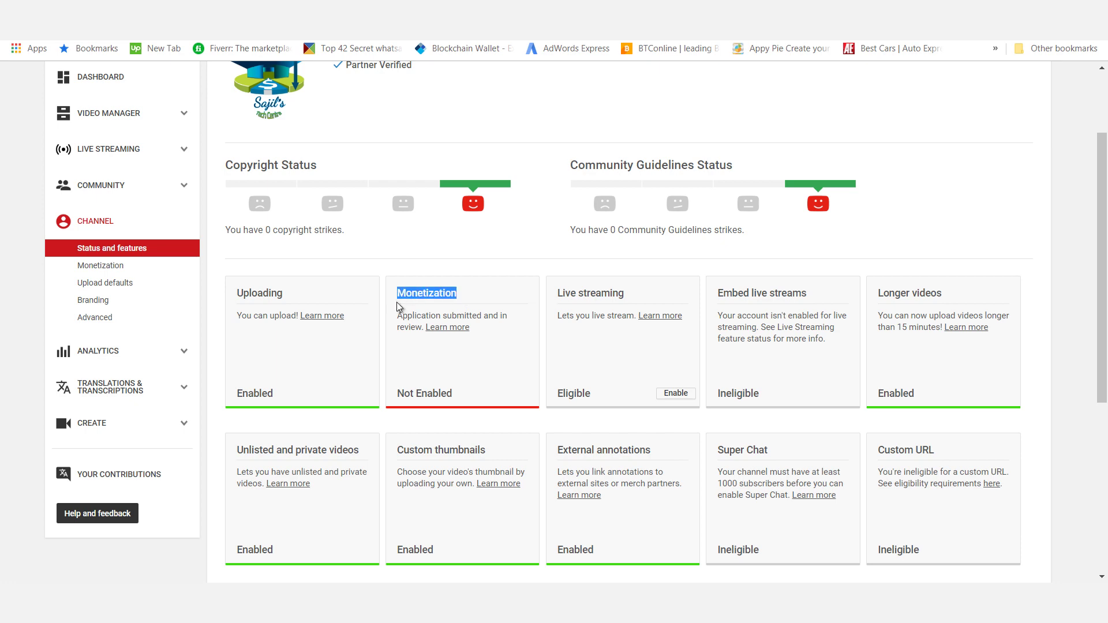
left_click_drag(466, 403, 394, 395)
left_click(459, 336)
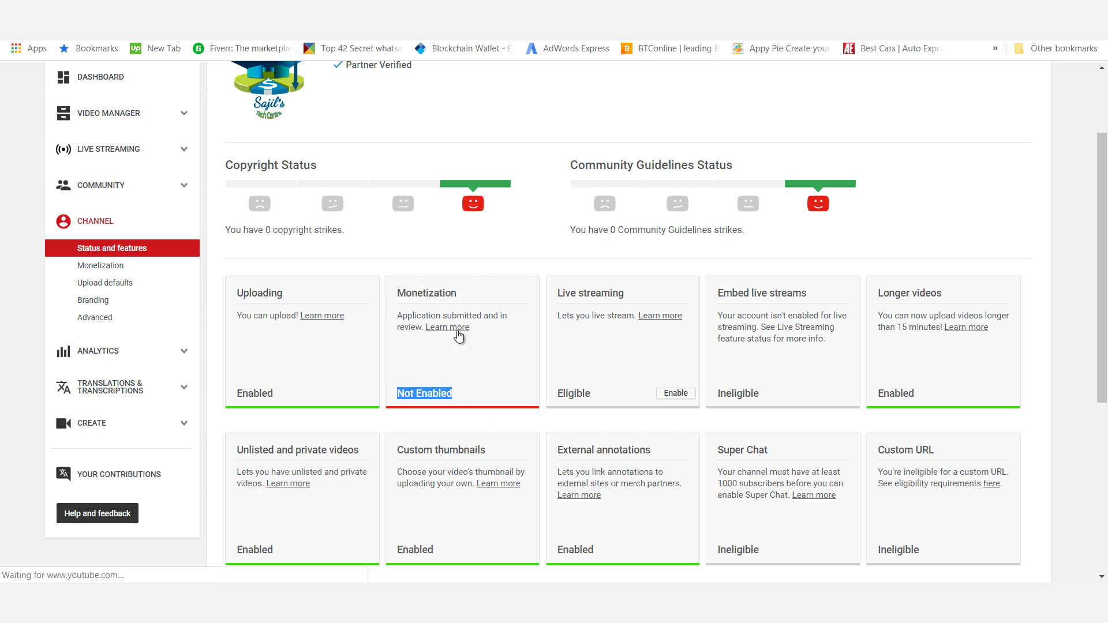
Review the 4,000 watch hours and 1,000 subscribers eligibility requirements
left_click_drag(1105, 265, 1104, 308)
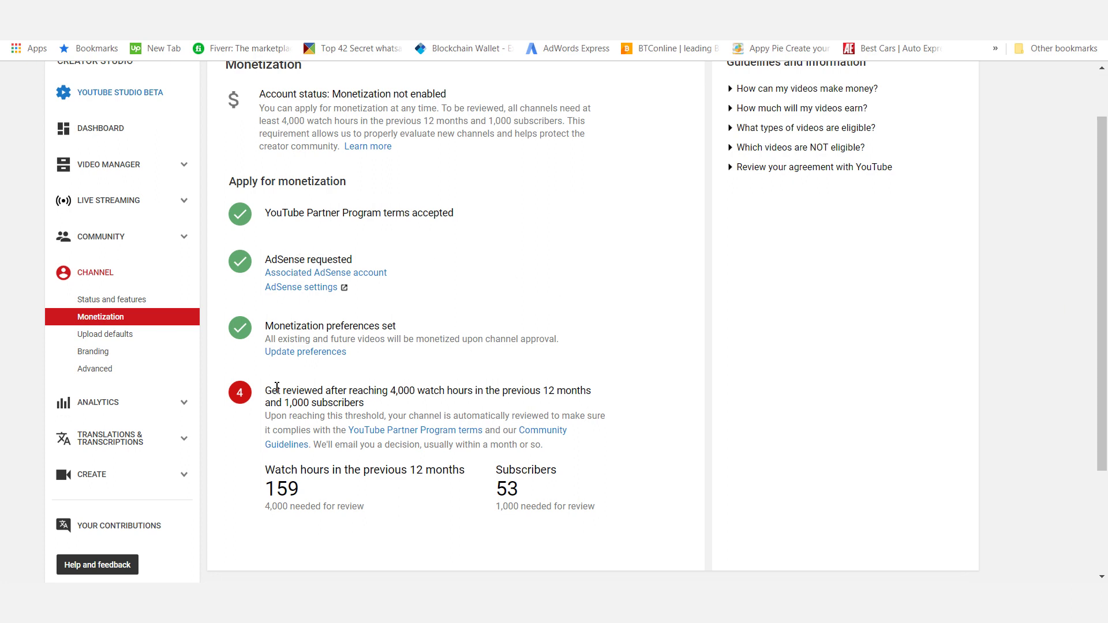
left_click_drag(391, 393, 472, 396)
left_click_drag(365, 402, 283, 404)
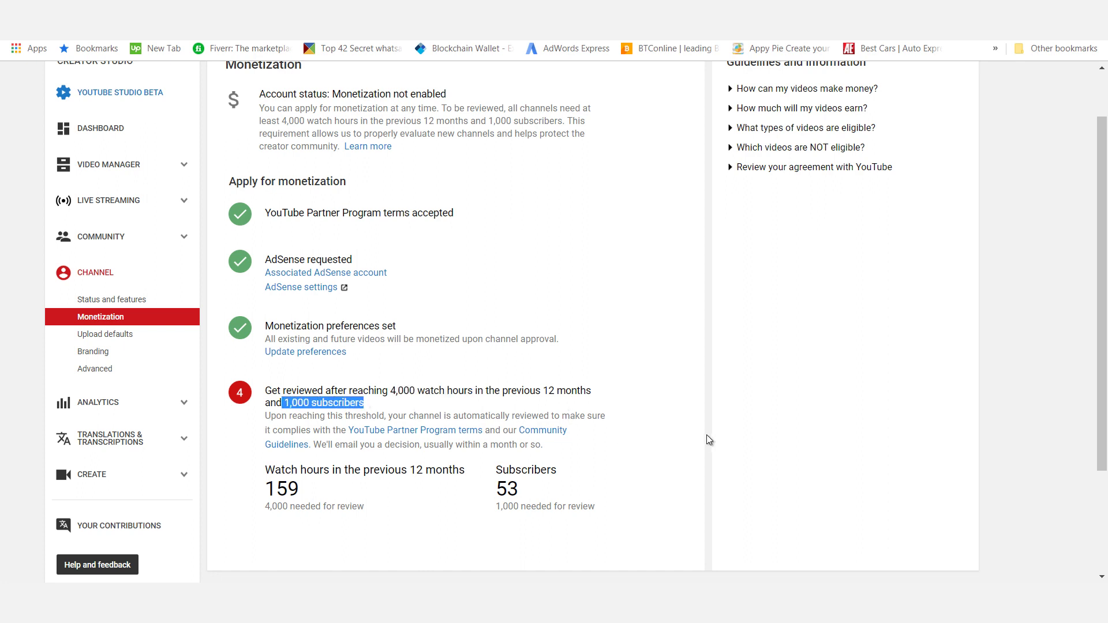
left_click(685, 428)
left_click_drag(1104, 307, 1104, 264)
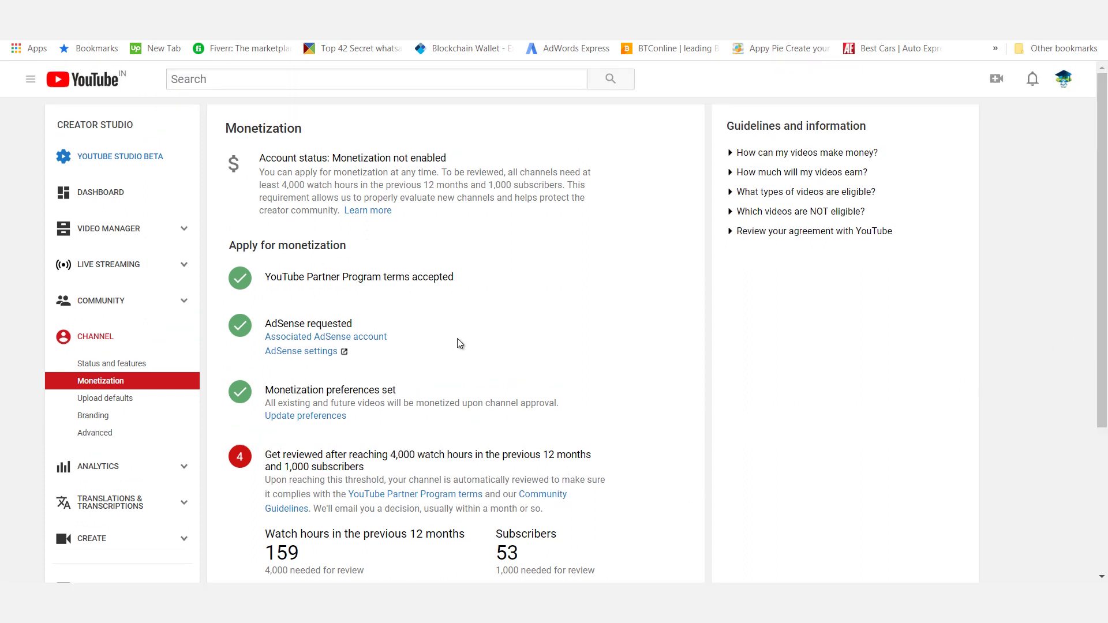
Check the channel's progress: 159 of 4,000 watch hours and 53 of 1,000 subscribers
scroll(459, 341, "down", 2)
left_click_drag(300, 463, 466, 469)
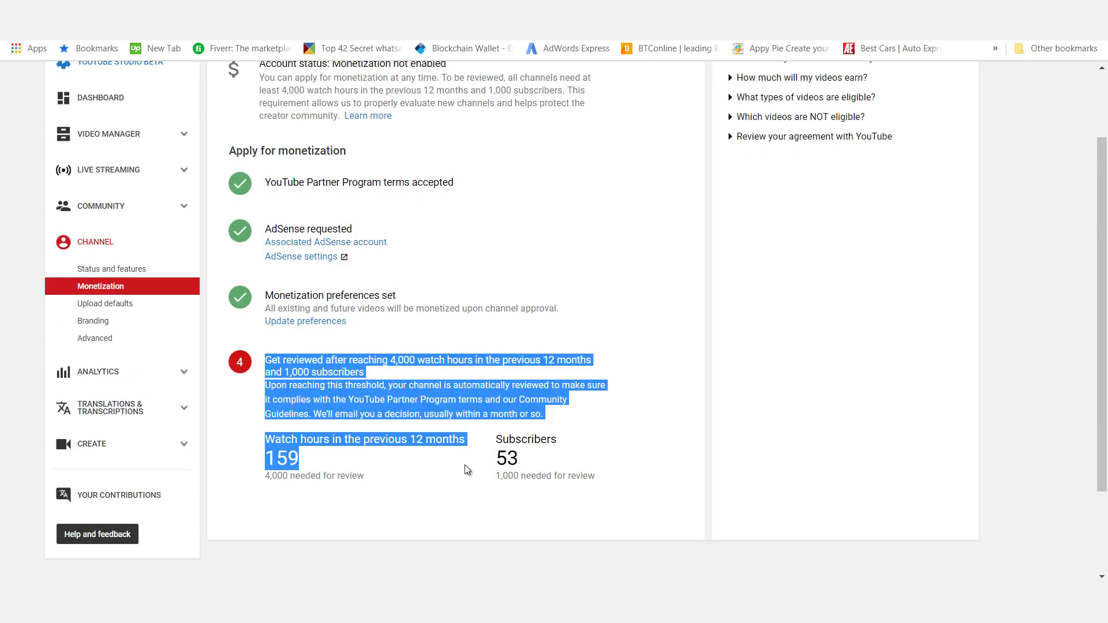
left_click_drag(559, 464, 498, 458)
left_click(640, 460)
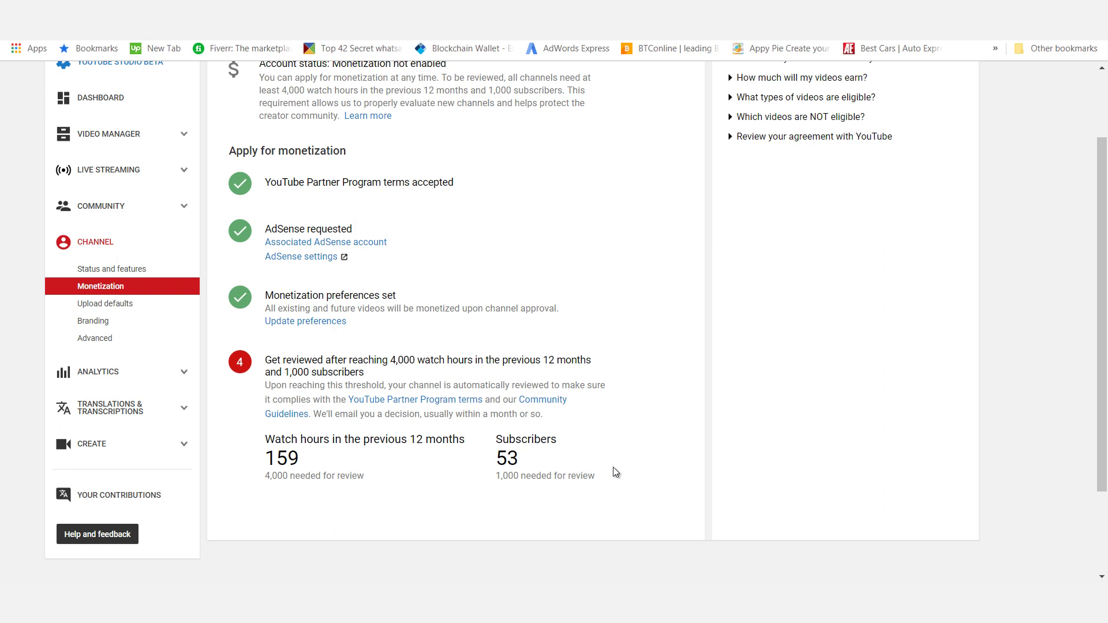
left_click_drag(549, 458, 283, 457)
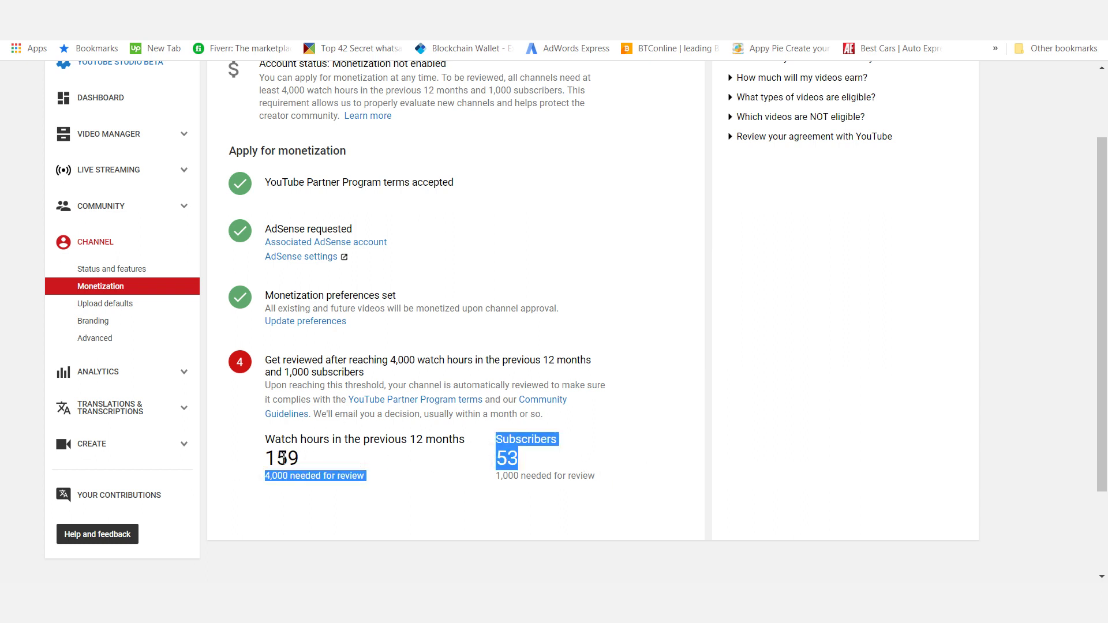
left_click(340, 458)
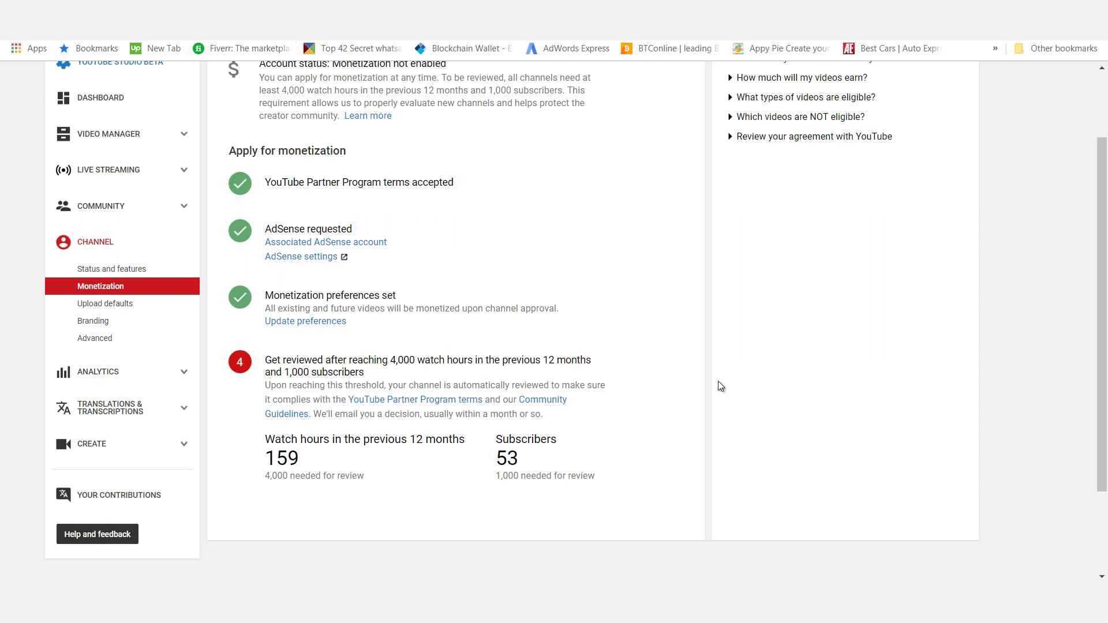
scroll(721, 376, "up", 2)
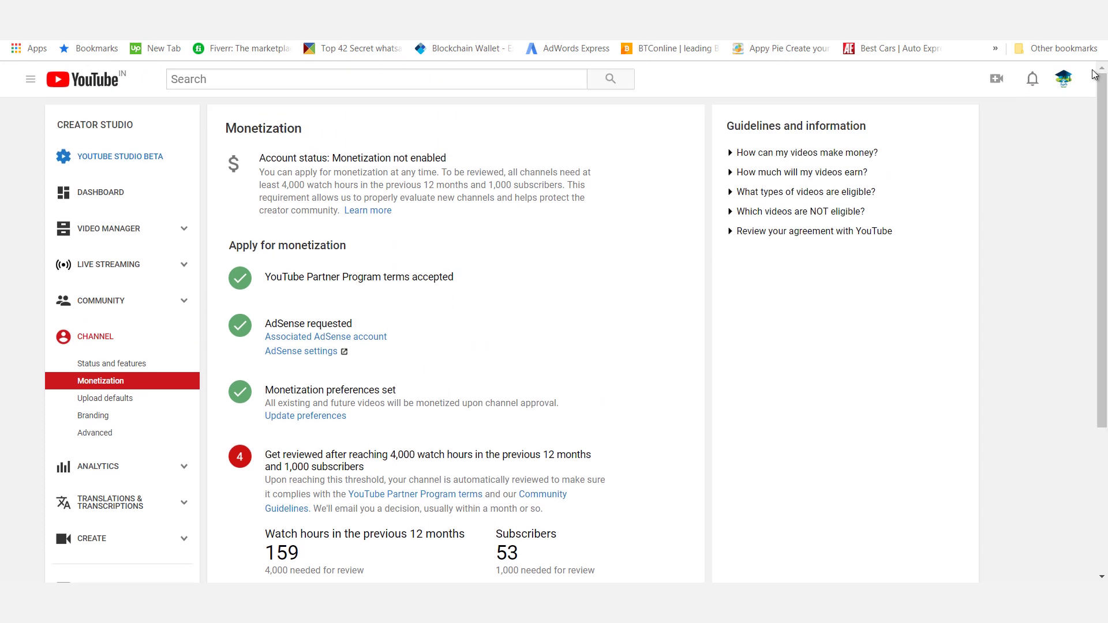
left_click(1064, 79)
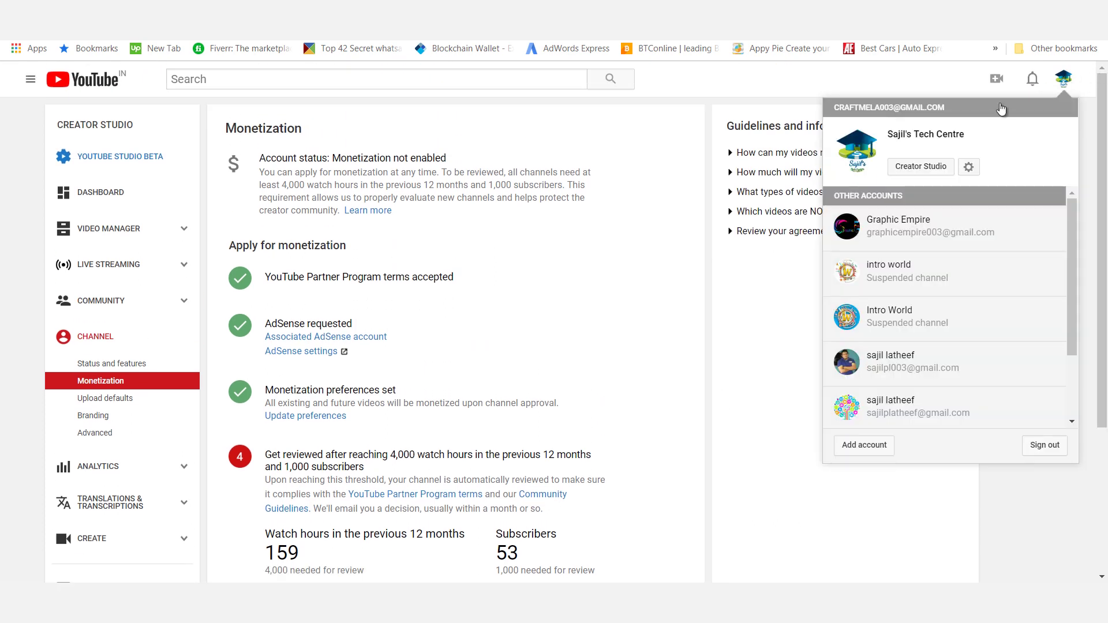
left_click(906, 204)
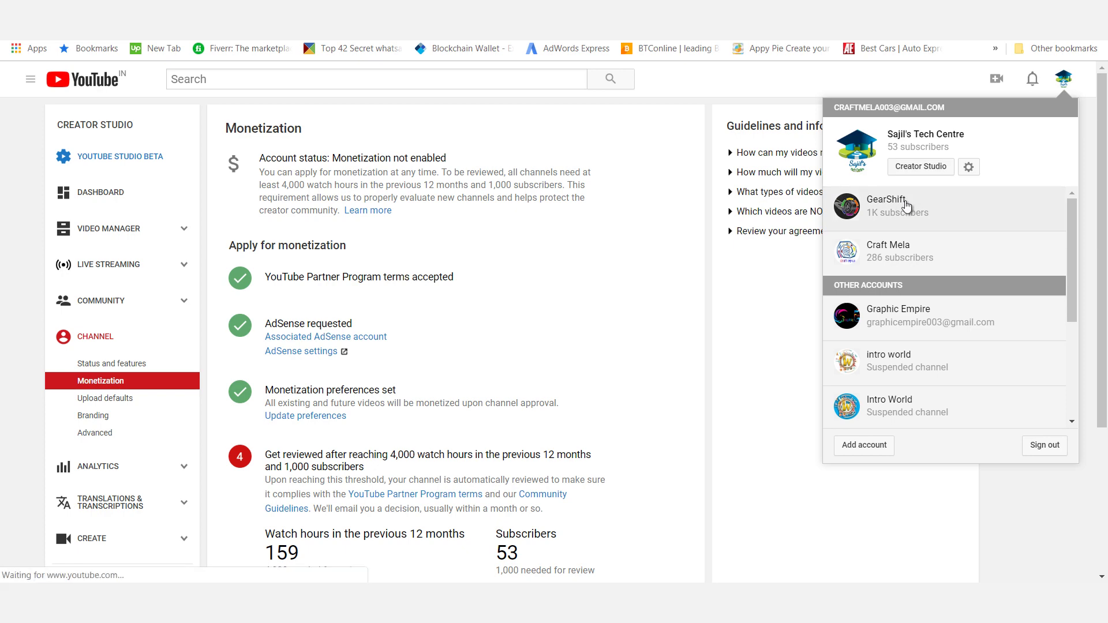
scroll(327, 412, "down", 3)
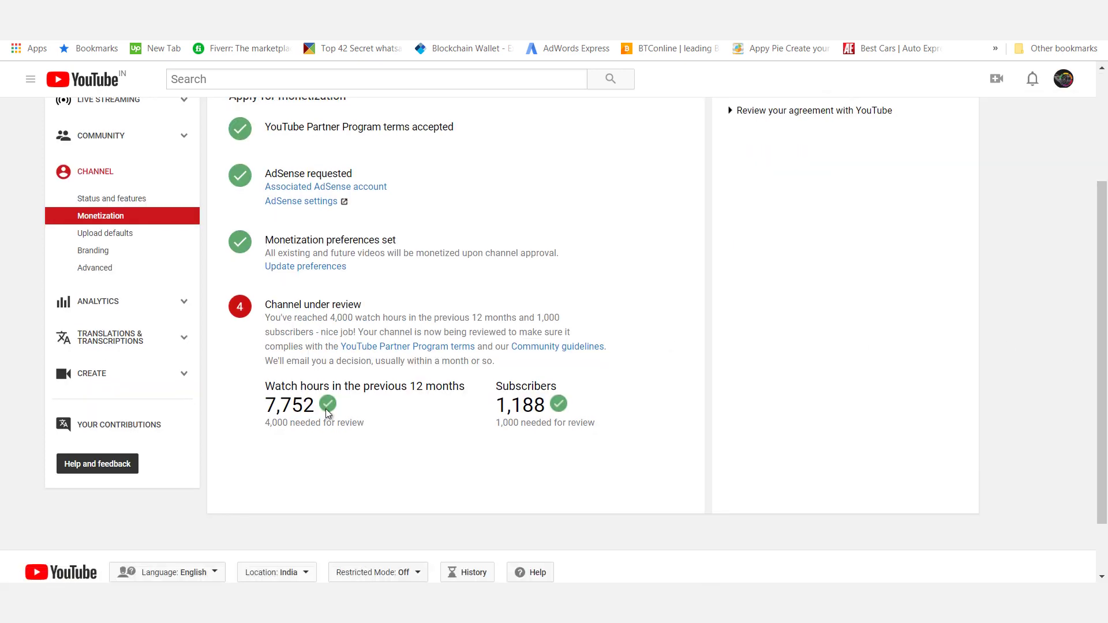
left_click_drag(324, 411, 269, 408)
left_click_drag(549, 410, 503, 405)
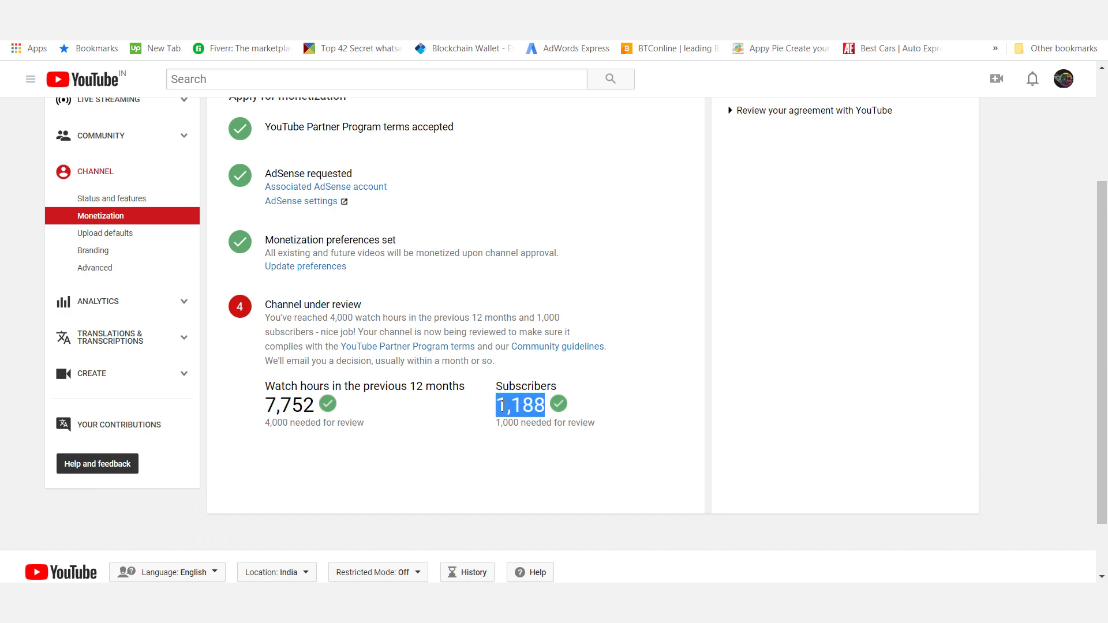
left_click(615, 407)
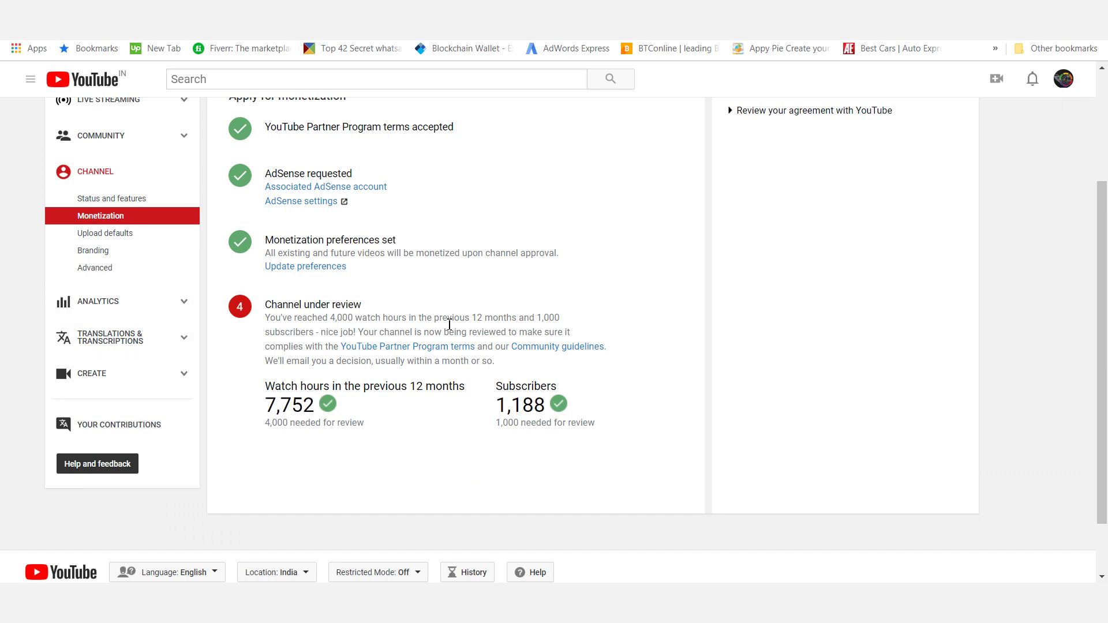
left_click_drag(362, 305, 272, 306)
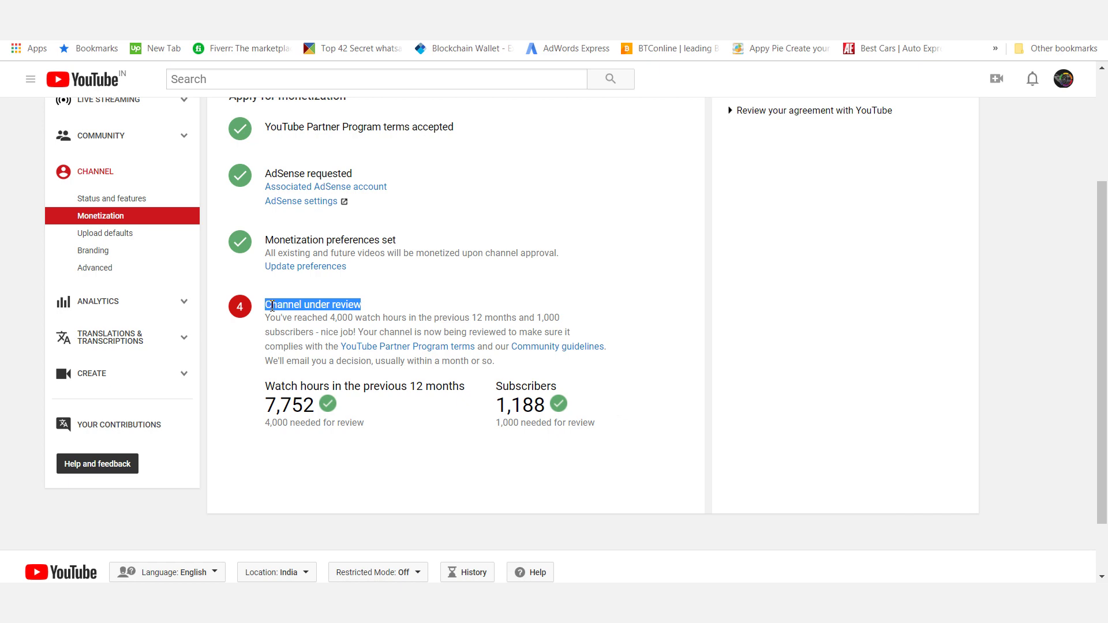
scroll(153, 335, "up", 3)
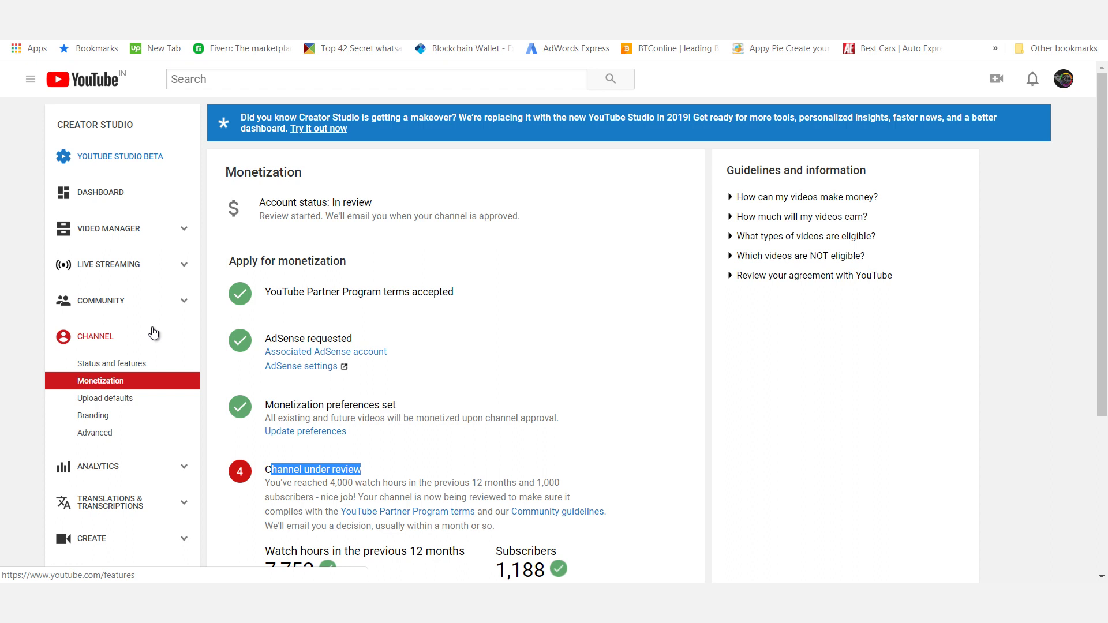
left_click(134, 229)
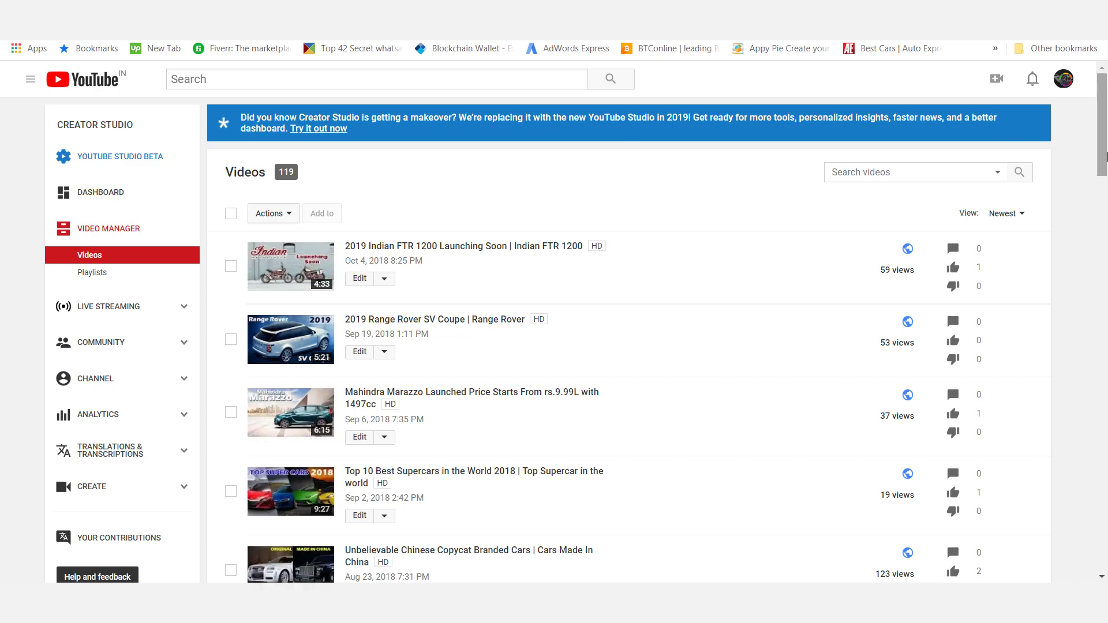
Scroll through the 119-video list sorted newest first in Video Manager
left_click_drag(1104, 157, 1103, 273)
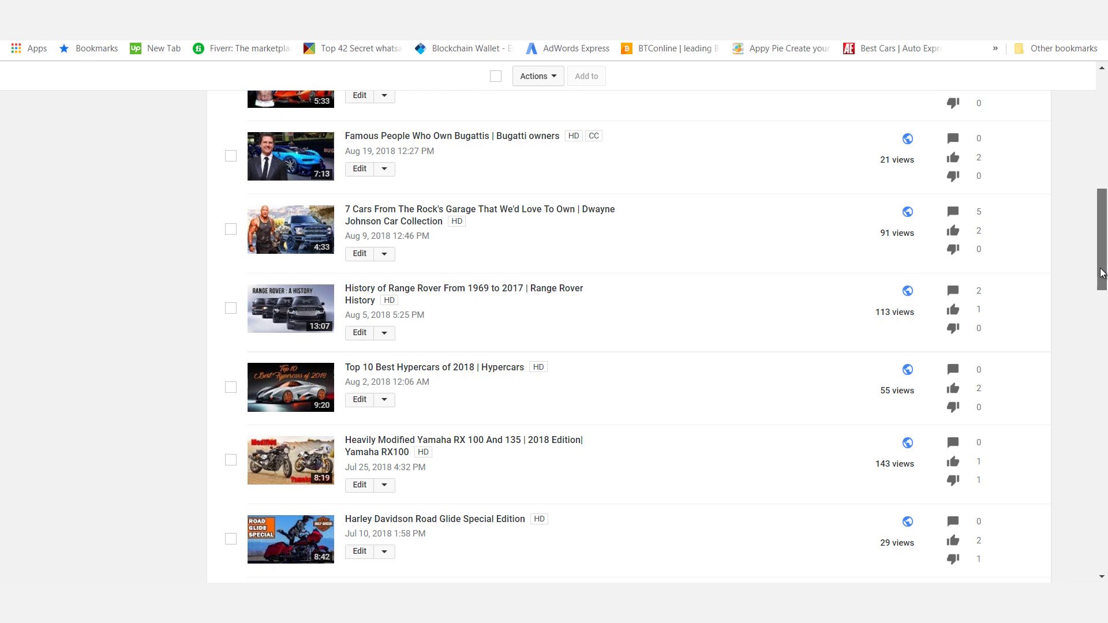
left_click_drag(1103, 273, 1106, 160)
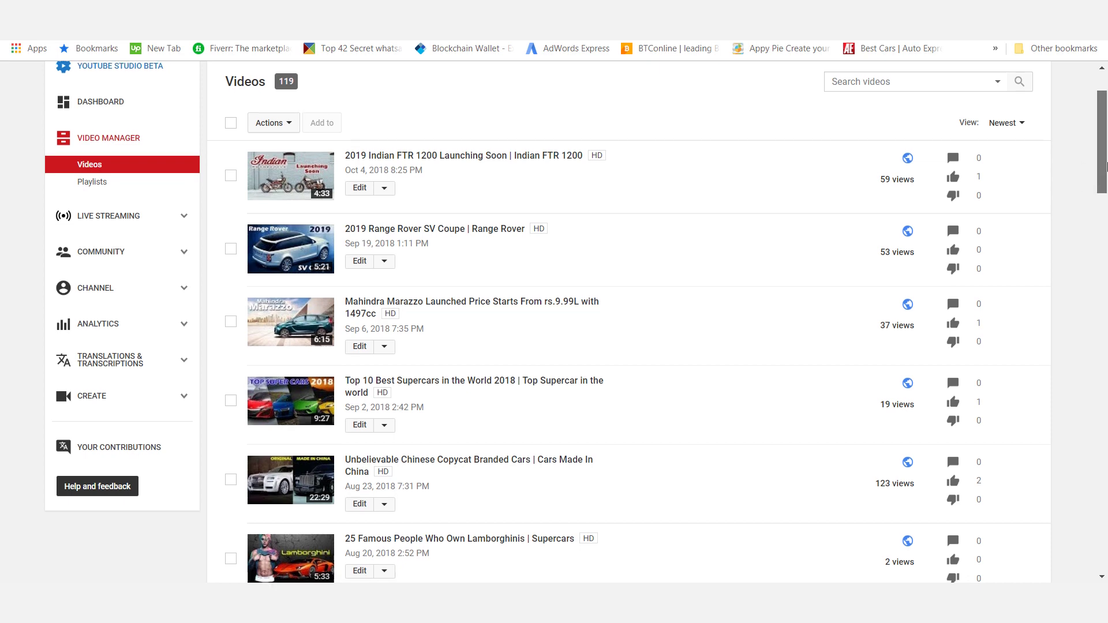
scroll(217, 165, "down", 1)
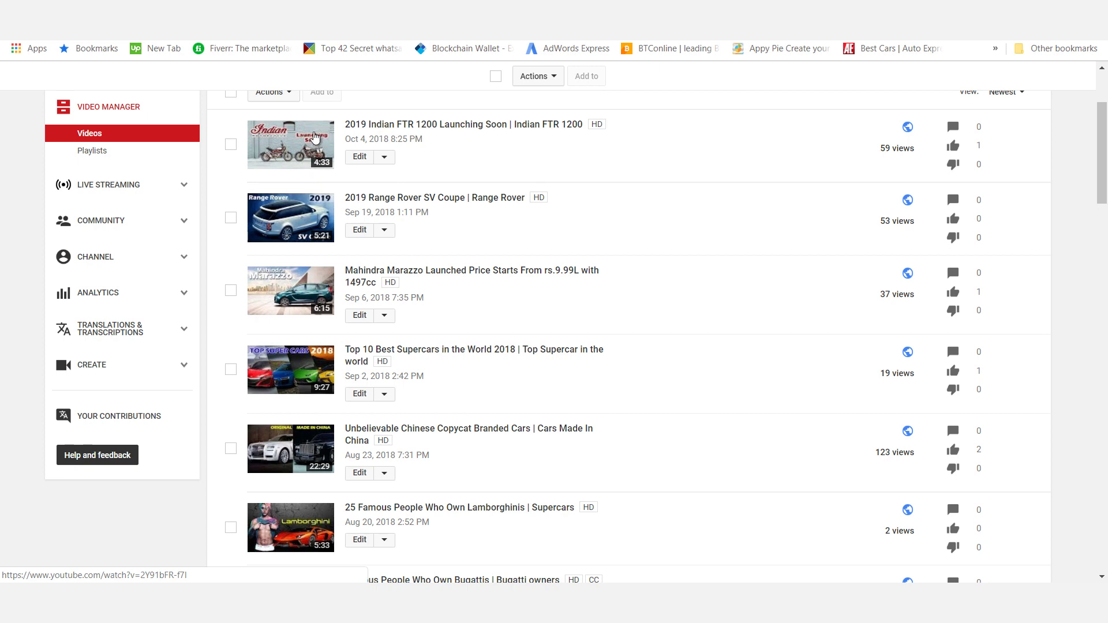
left_click_drag(1104, 188, 1105, 209)
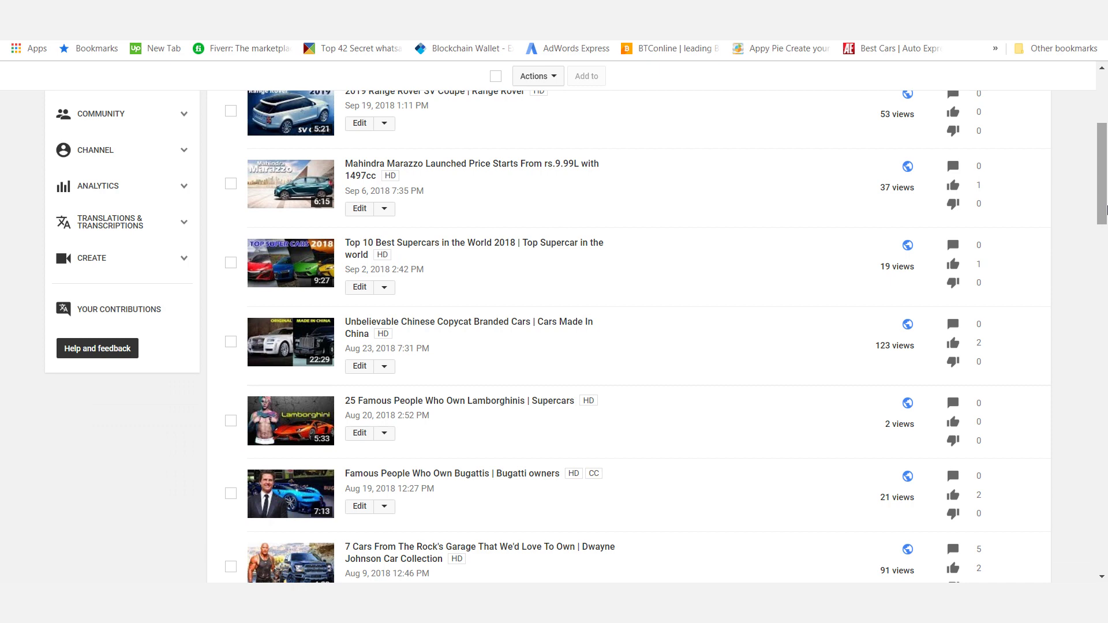
left_click_drag(1106, 208, 1106, 194)
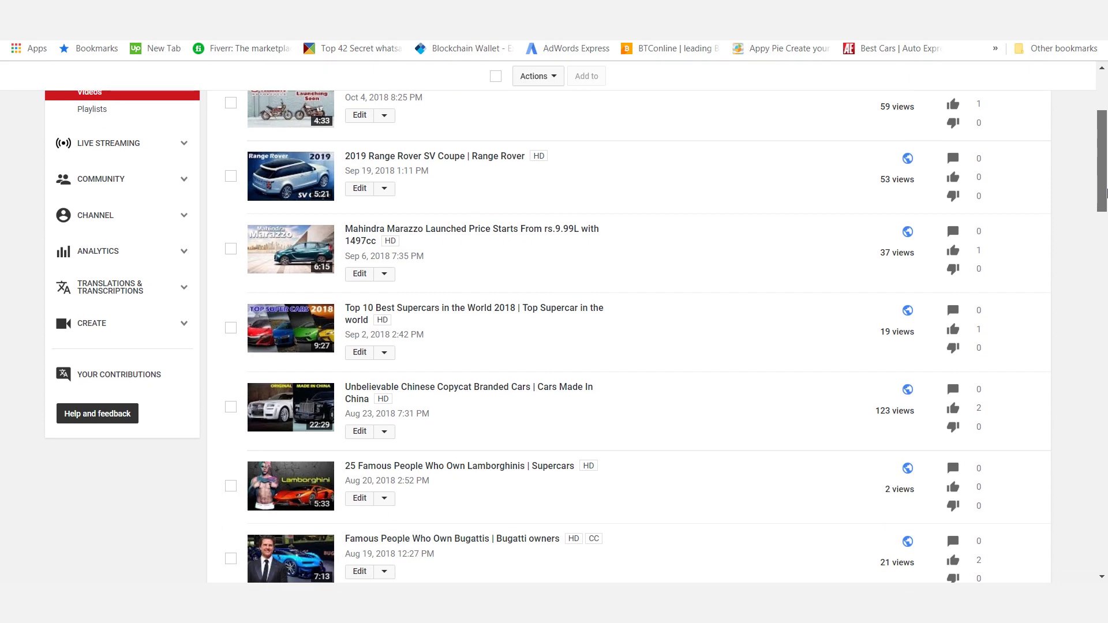
left_click_drag(1106, 193, 1106, 227)
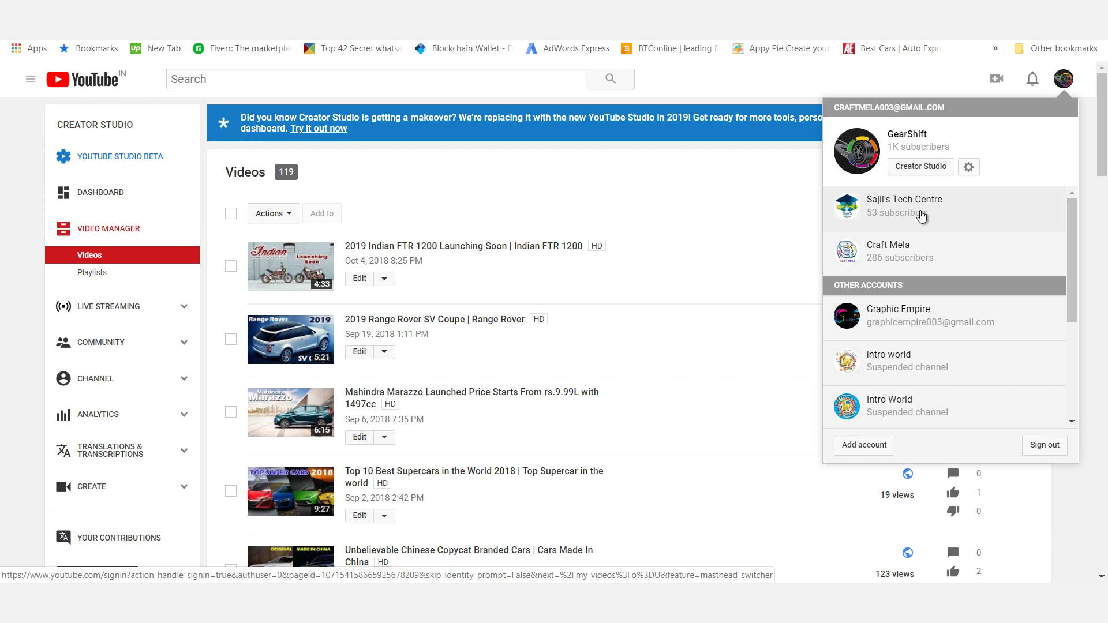
Switch to the Tech Centre channel and begin adding a new section to its home page
left_click(922, 215)
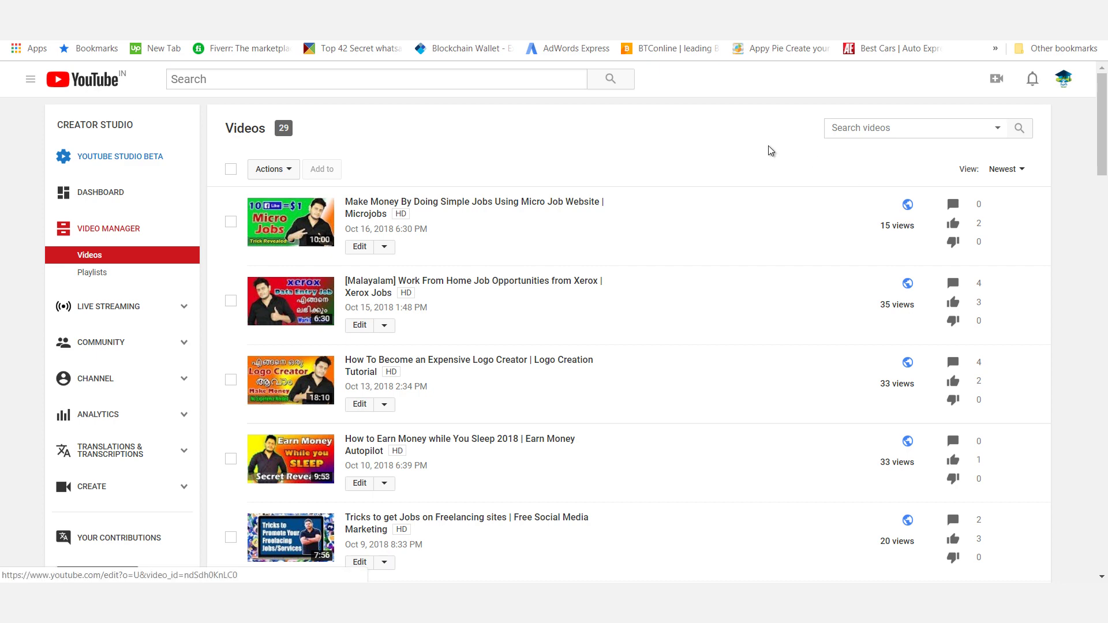
key("alt+Left")
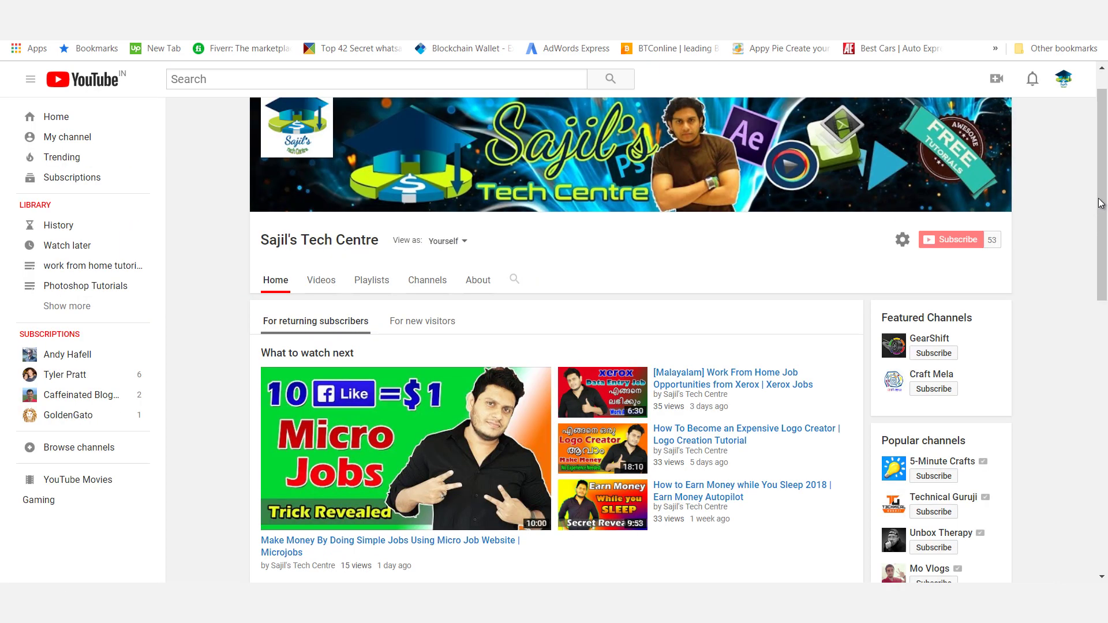
scroll(1106, 157, "up", 1)
scroll(1107, 172, "down", 3)
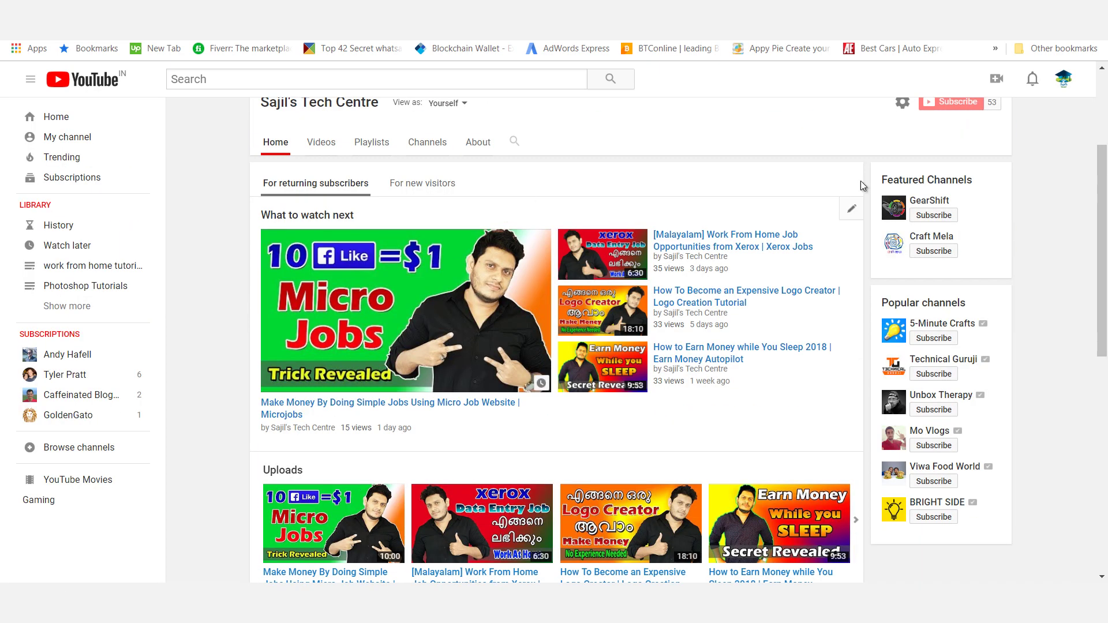
scroll(1106, 148, "up", 2)
scroll(1107, 144, "down", 6)
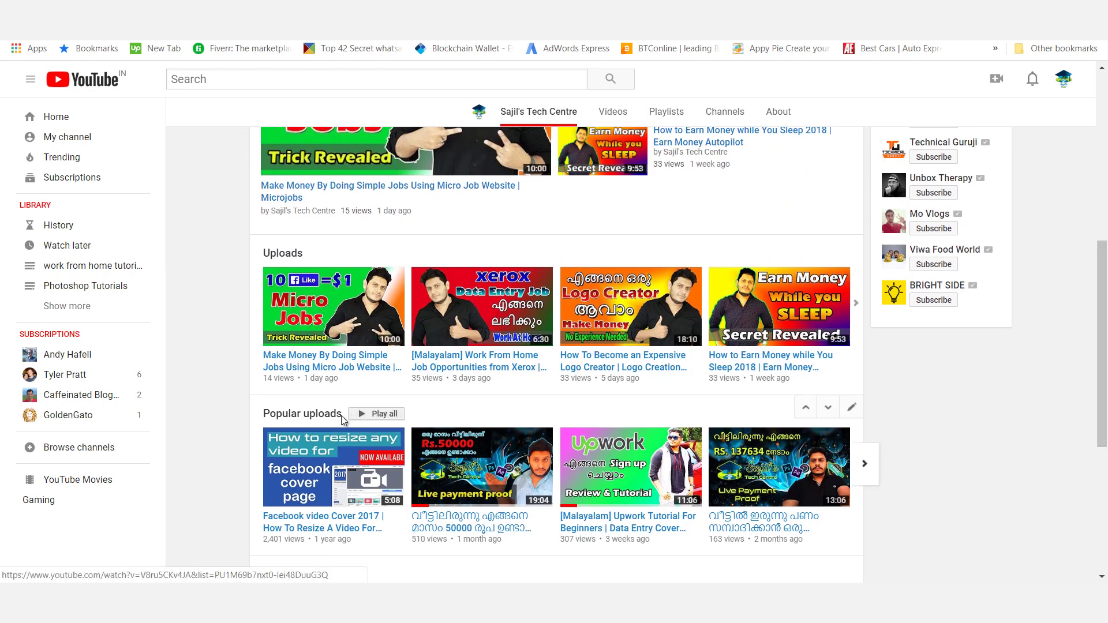
left_click_drag(1105, 371, 1106, 450)
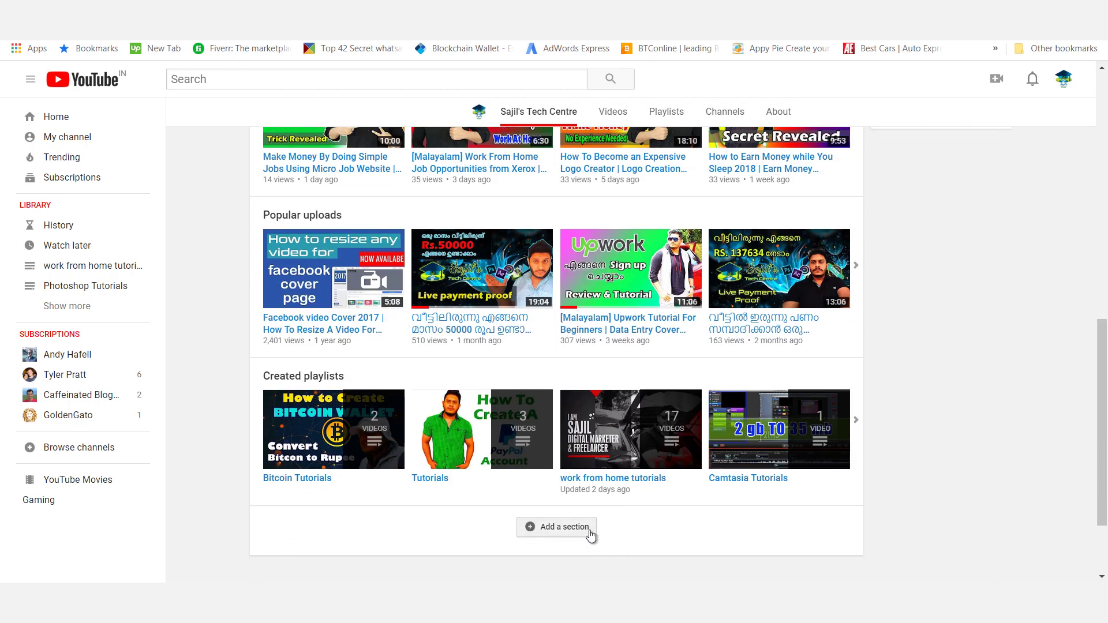
left_click(574, 527)
Set the new section's content to Liked videos
scroll(491, 431, "down", 2)
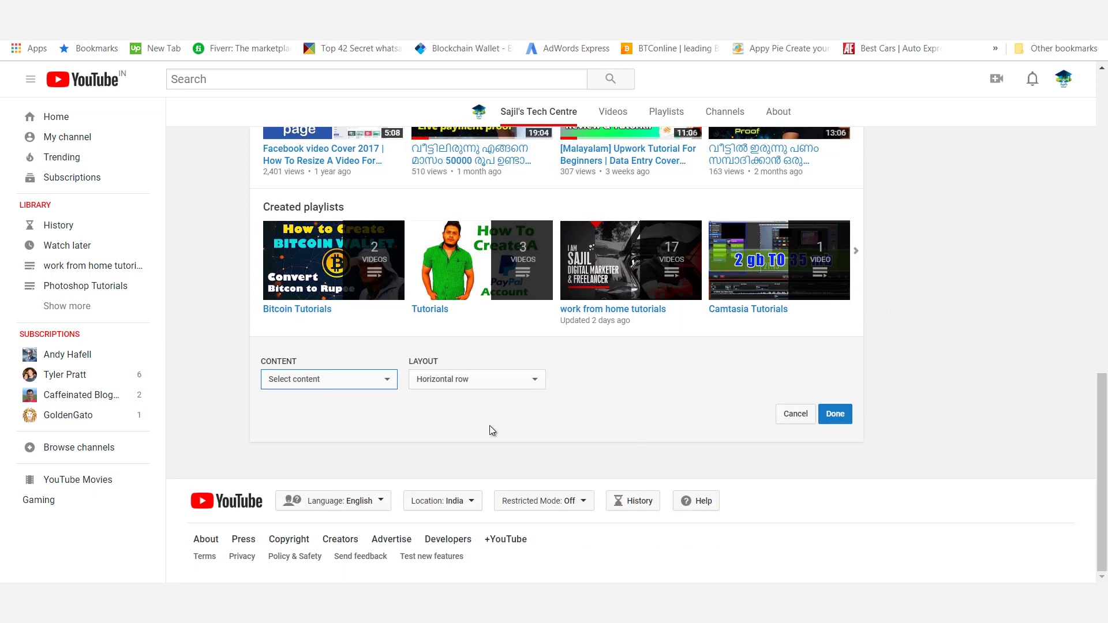
left_click(369, 384)
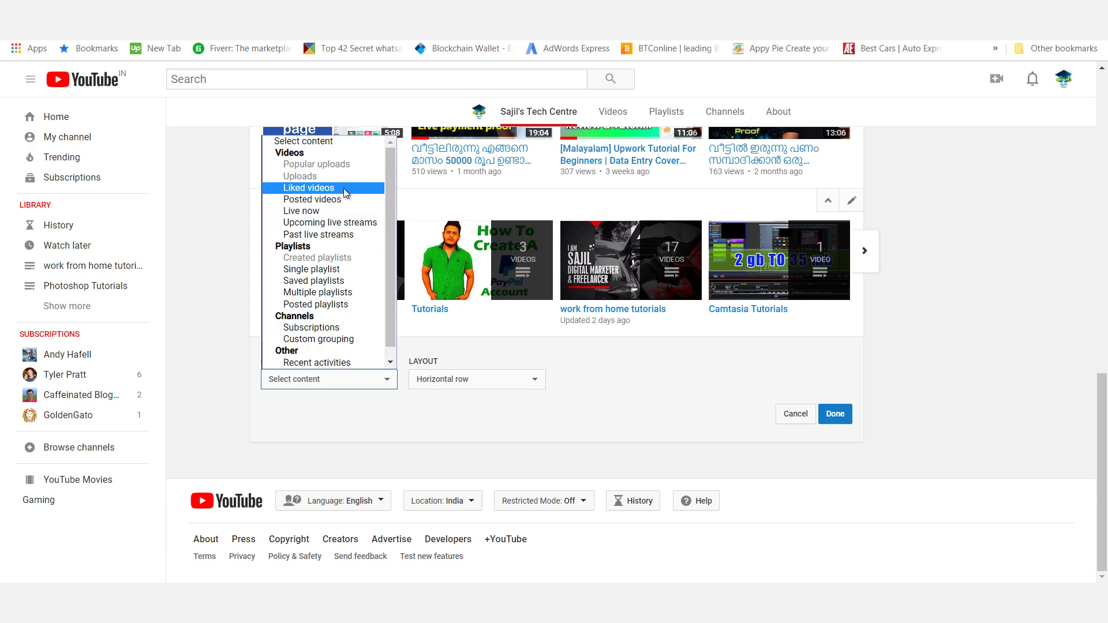
left_click(587, 378)
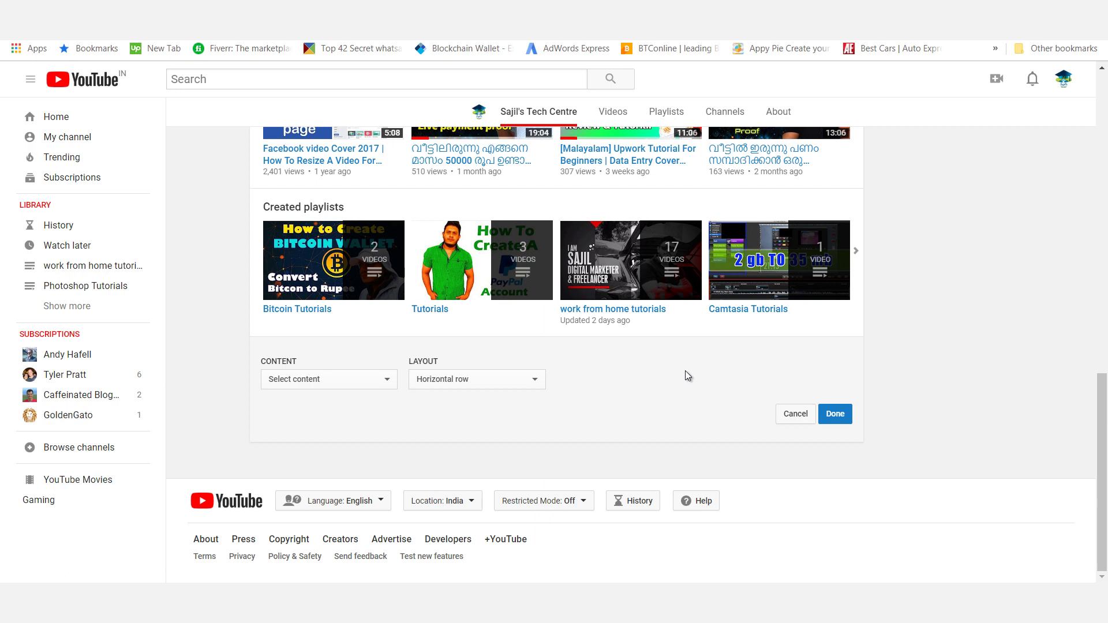
left_click(338, 380)
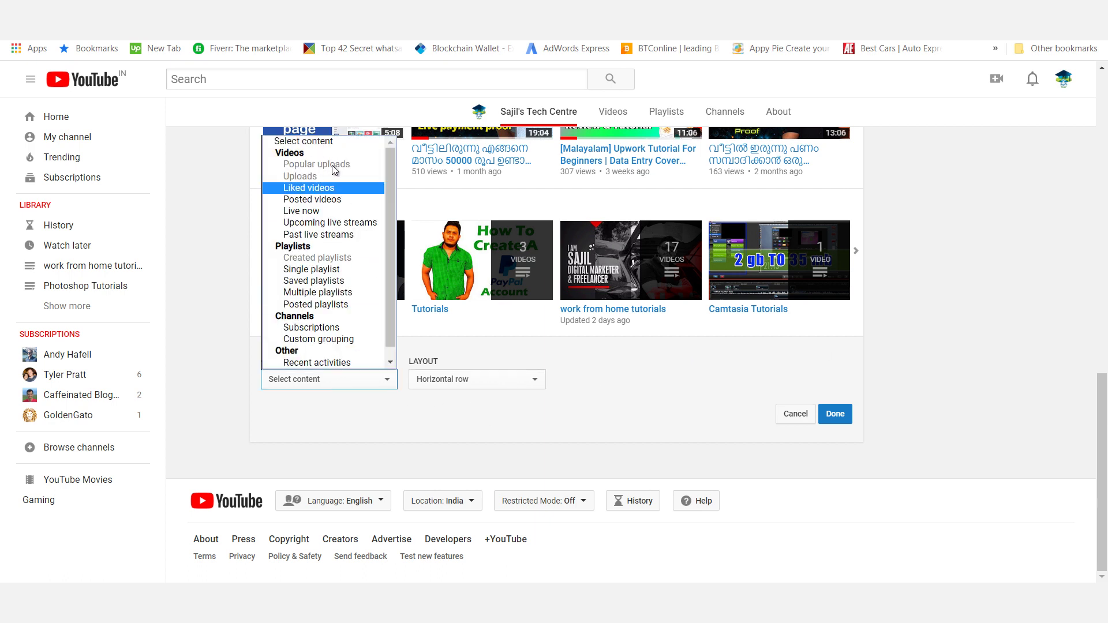
left_click(309, 188)
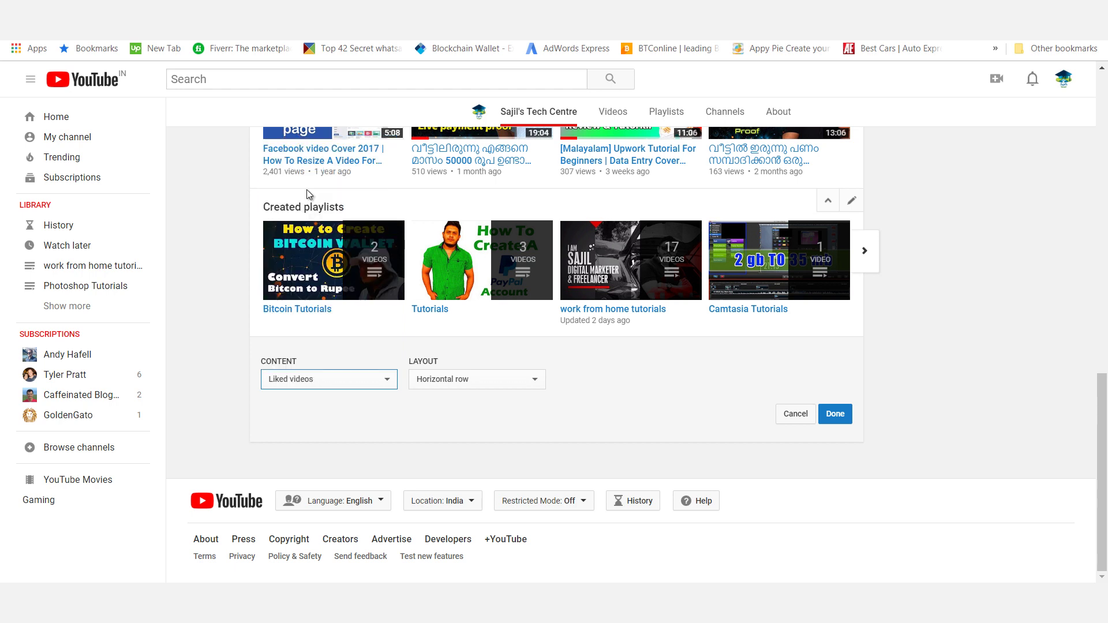
Try the Vertical list layout, then keep Horizontal row and confirm the section
left_click(458, 381)
left_click(451, 410)
left_click(460, 386)
left_click(462, 391)
left_click(833, 416)
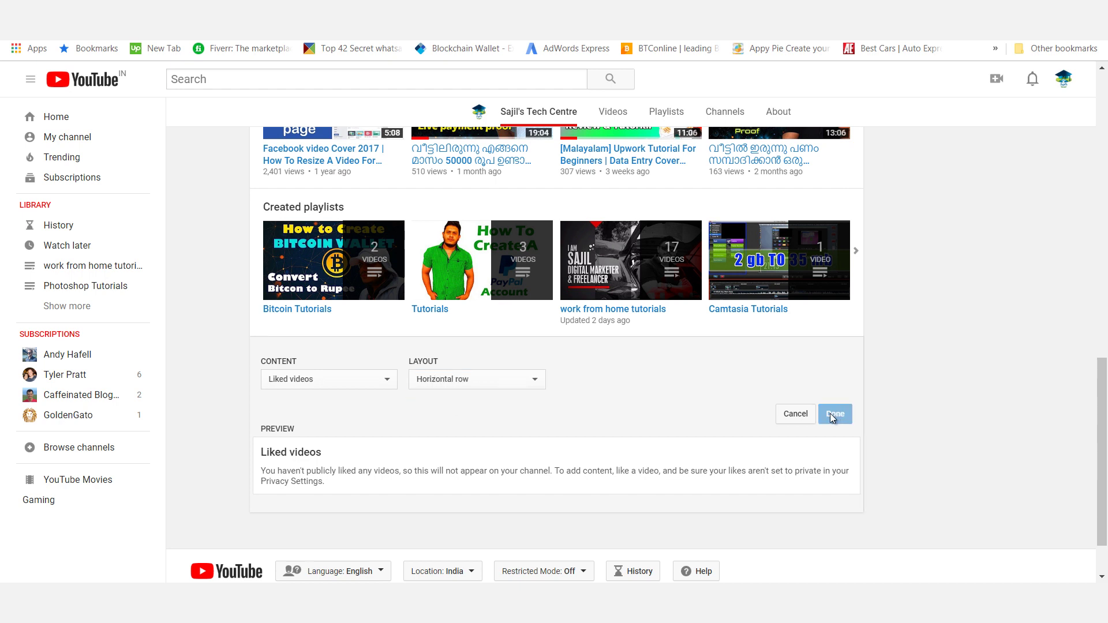
Change the section content to Posted videos
left_click(318, 375)
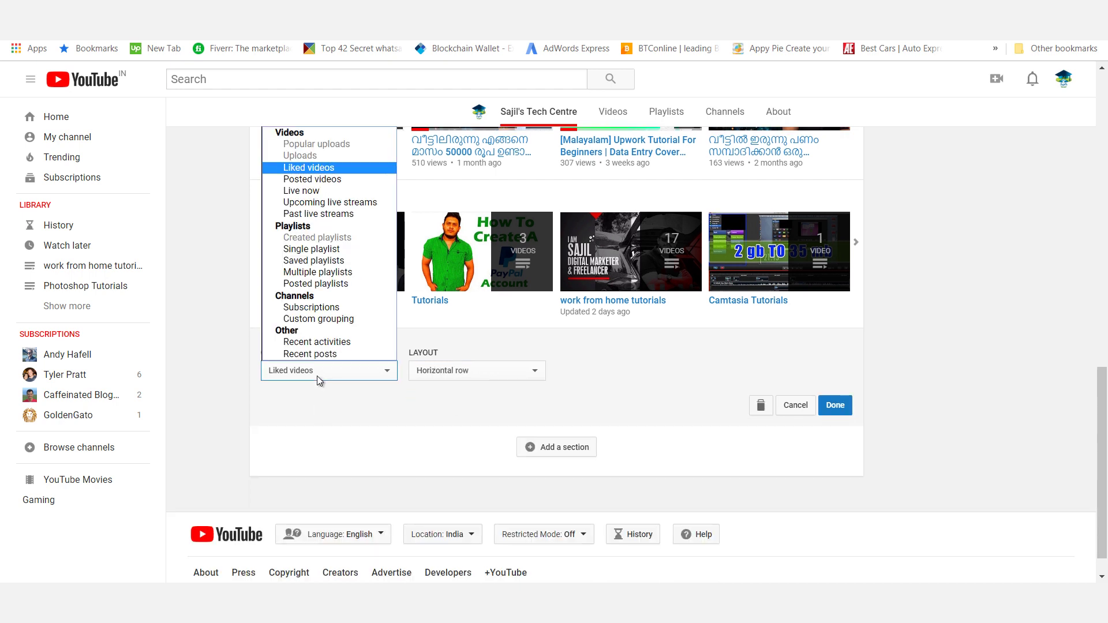
left_click(323, 180)
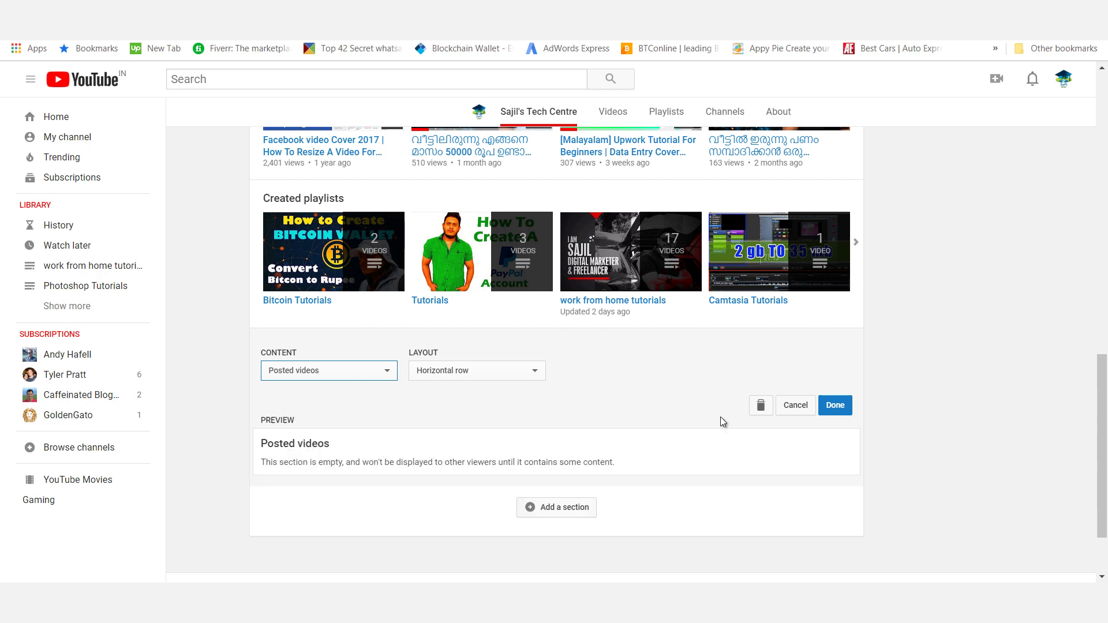
left_click(347, 375)
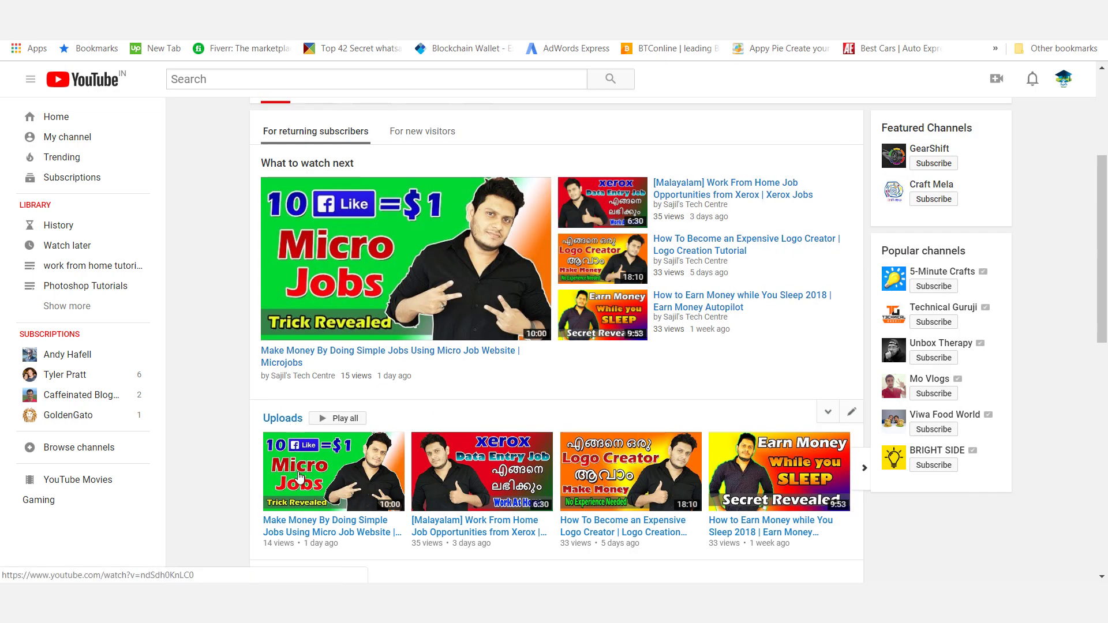
scroll(655, 431, "down", 5)
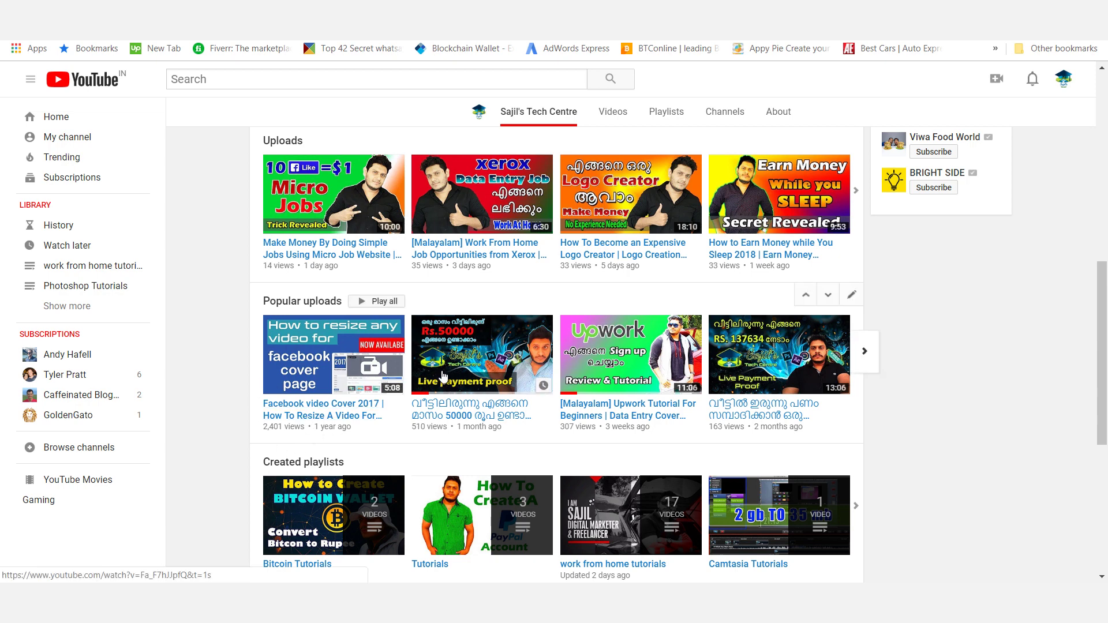
scroll(772, 490, "down", 3)
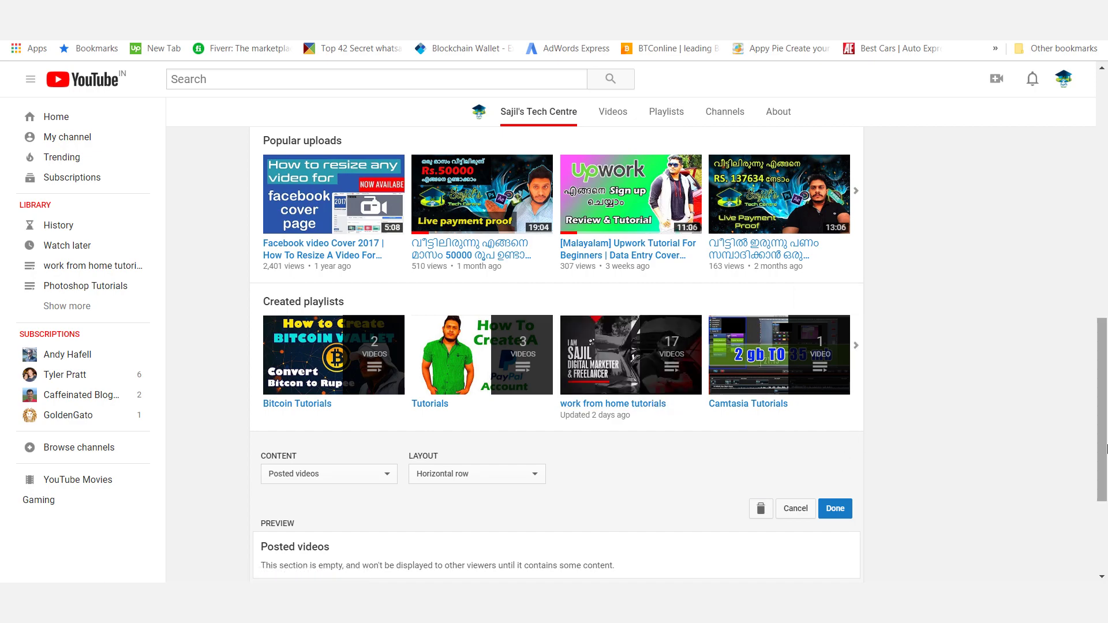
left_click_drag(1105, 449, 1085, 301)
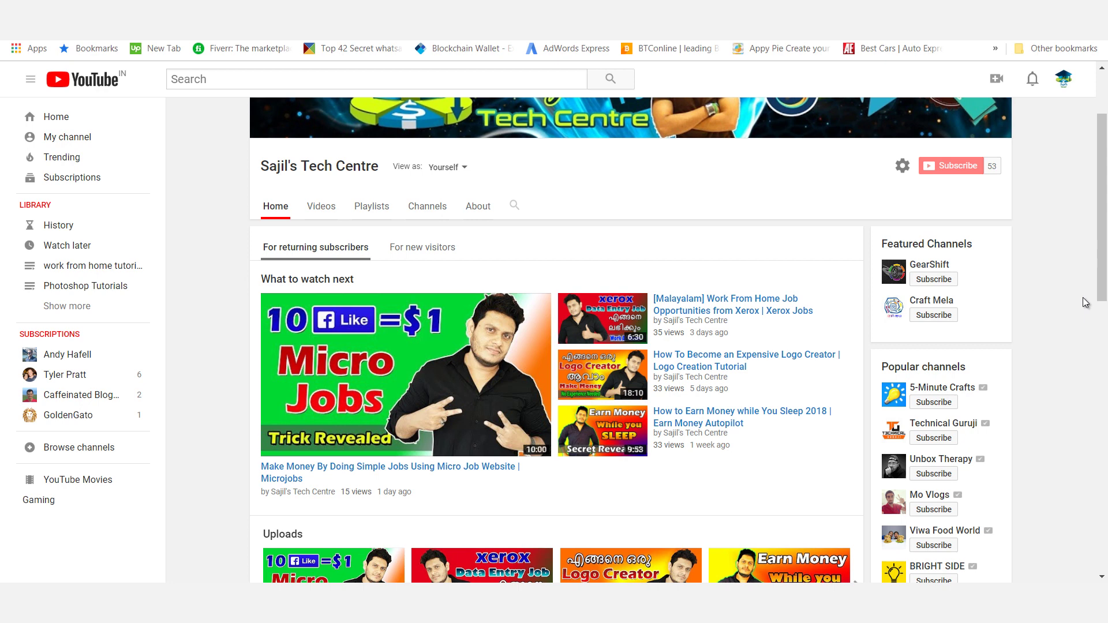
left_click_drag(1101, 192, 1090, 171)
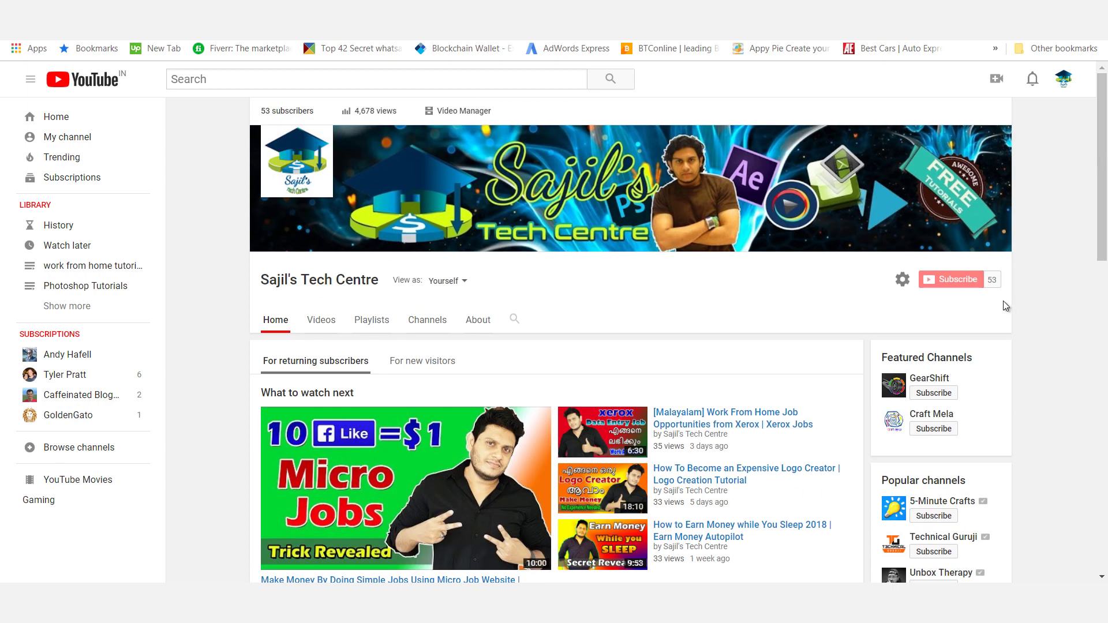